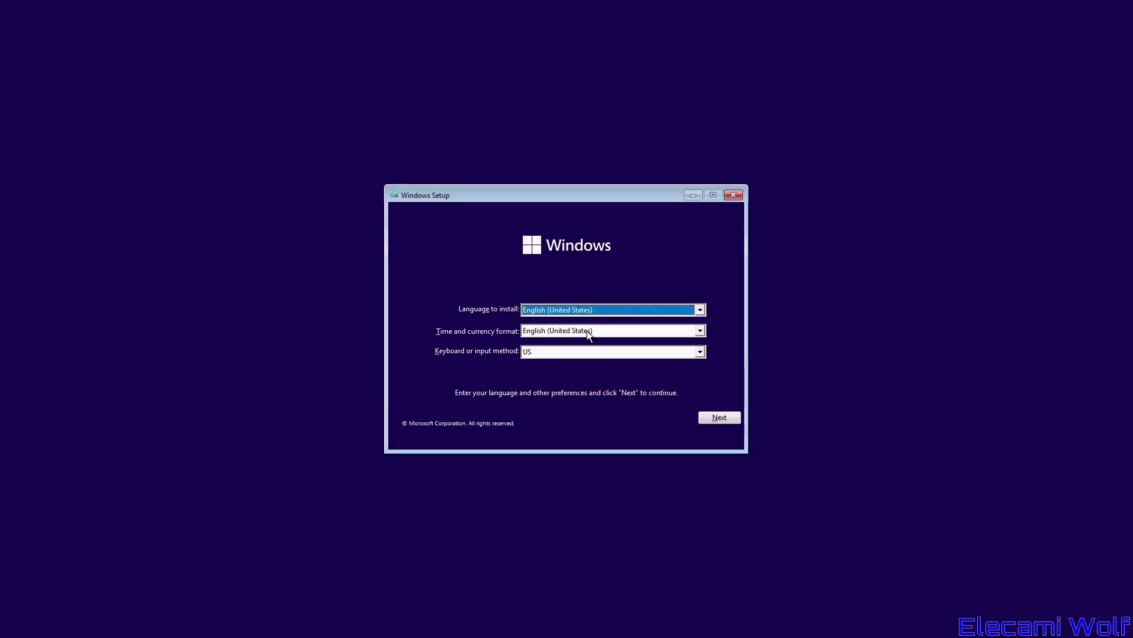
# - Accept the English (United States) language and region defaults and continue
pyautogui.click(709, 418)
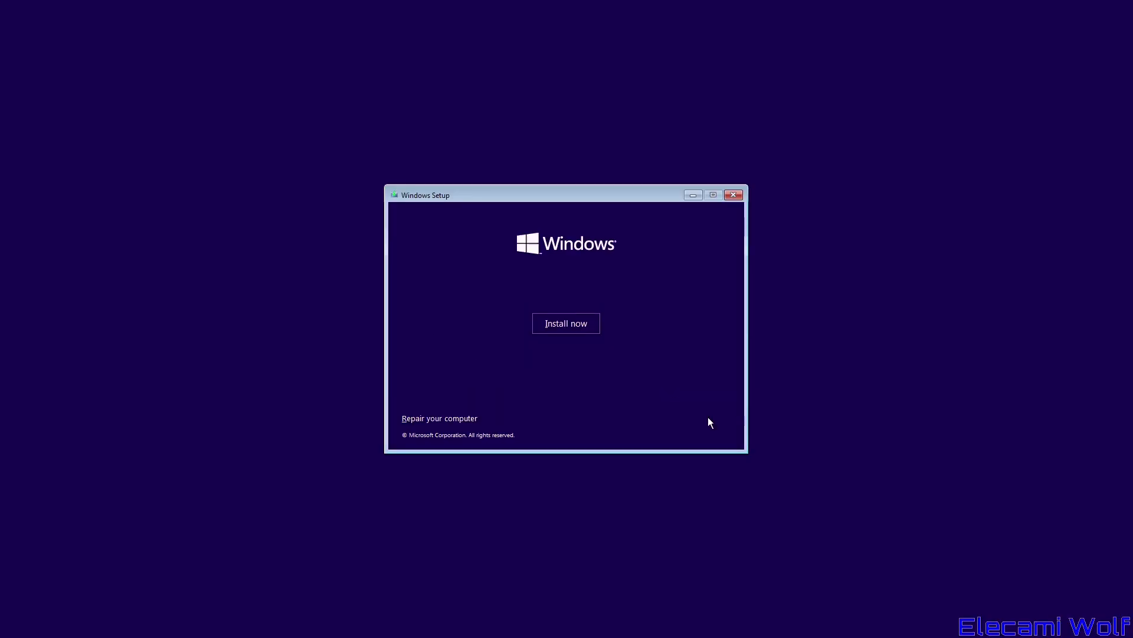
# - Start the install without a product key, choosing Windows 11 Pro and accepting the license terms
pyautogui.click(591, 328)
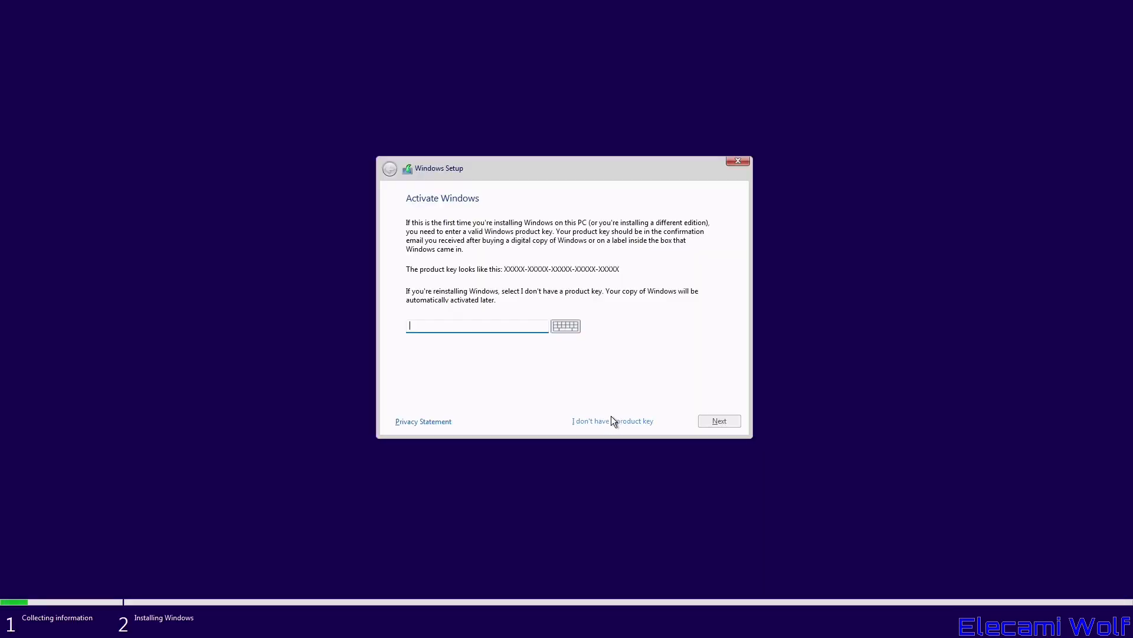
pyautogui.click(611, 420)
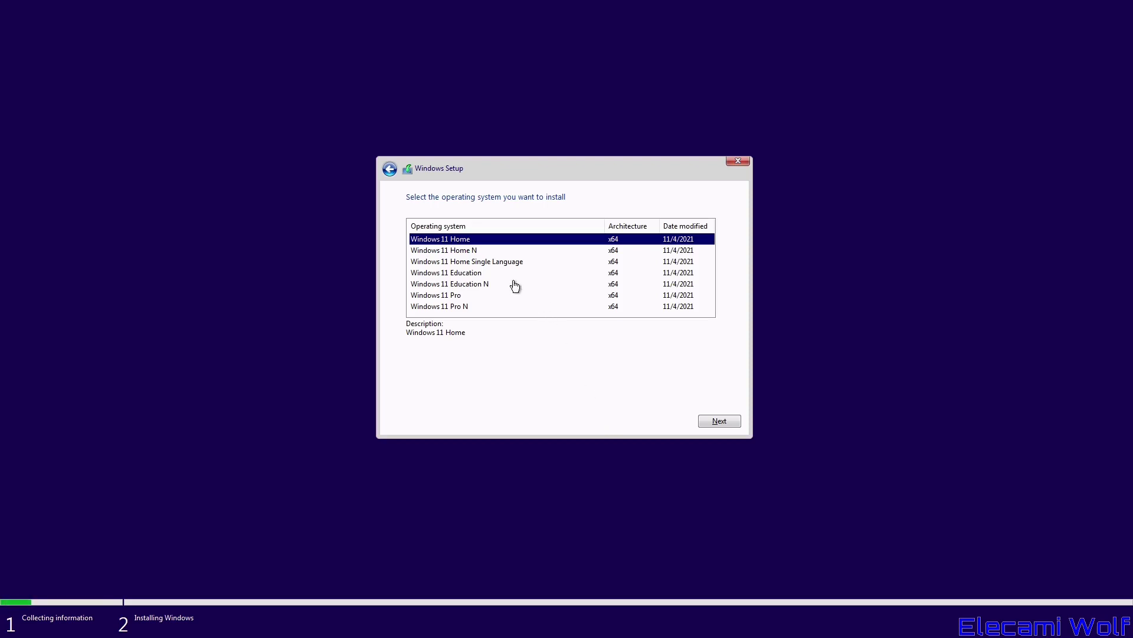
pyautogui.click(456, 298)
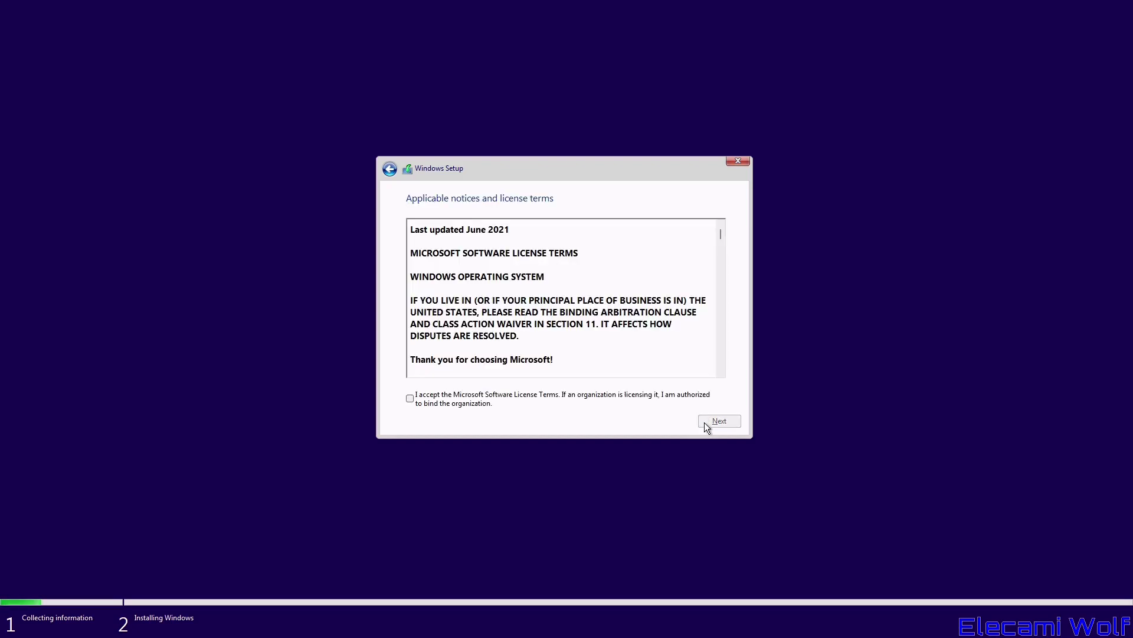
pyautogui.click(537, 394)
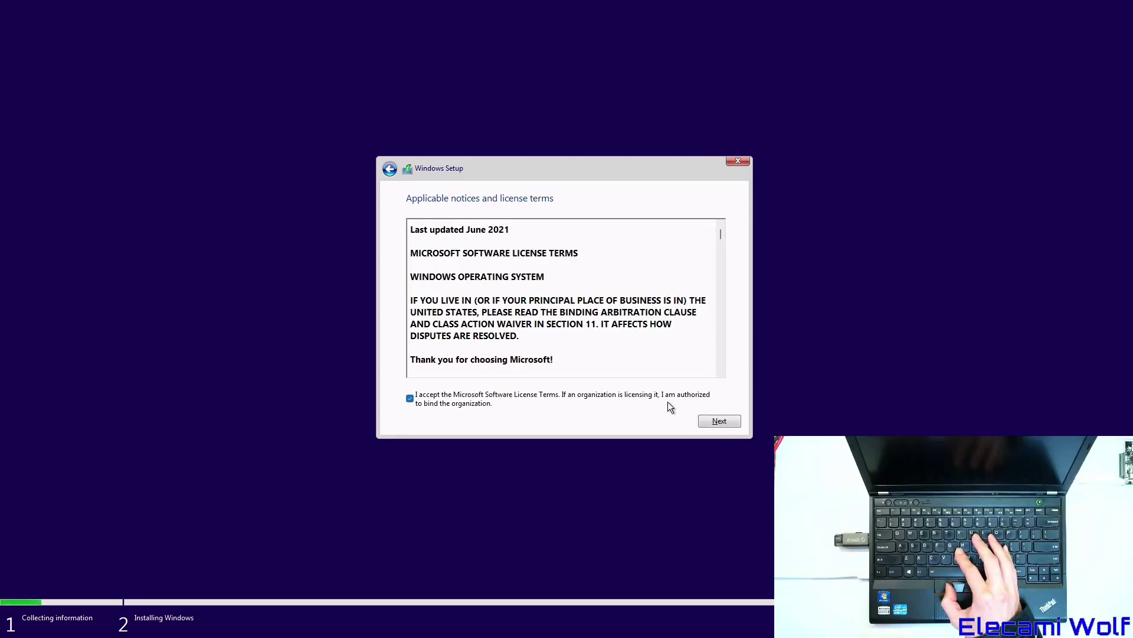
pyautogui.click(717, 421)
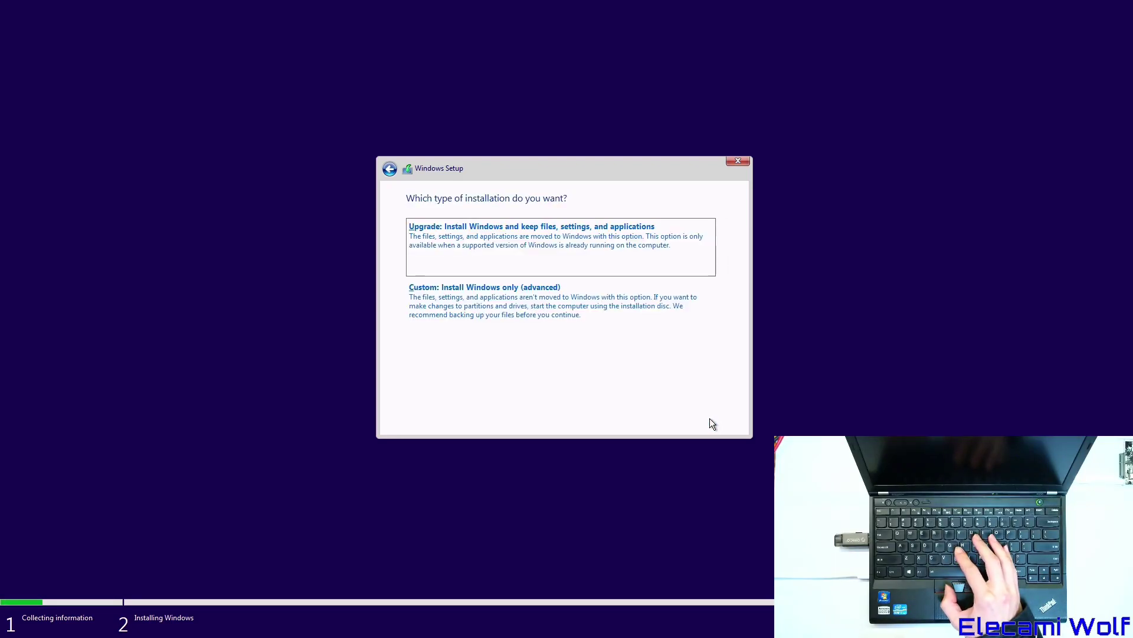
# - Choose a custom install and delete the 15 MB reserved partition on Drive 0
pyautogui.click(501, 310)
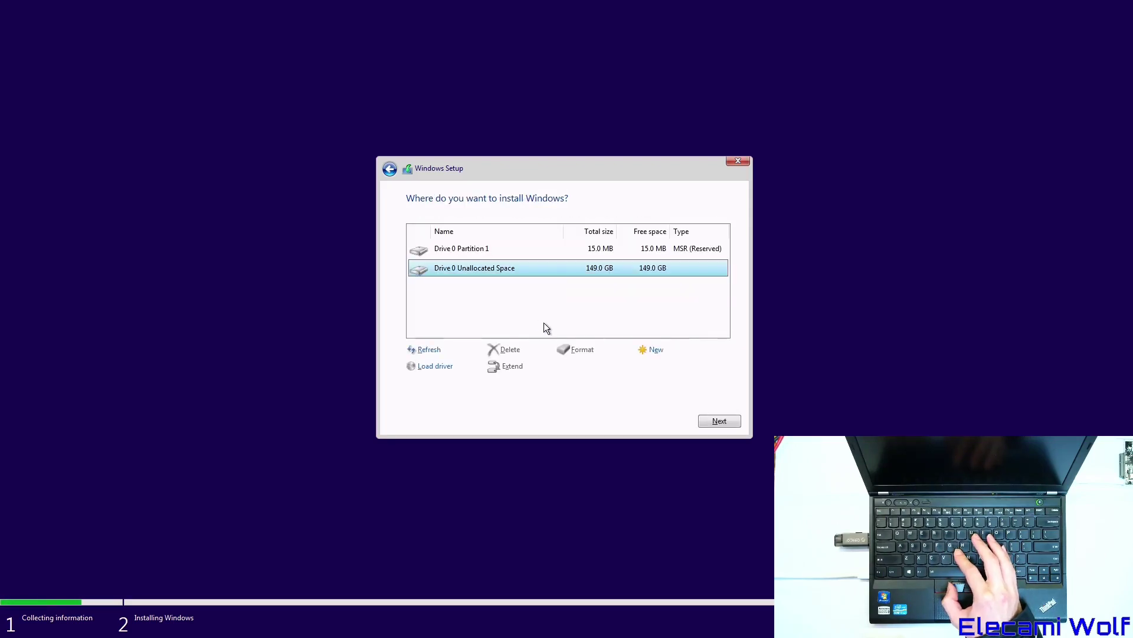
pyautogui.click(469, 247)
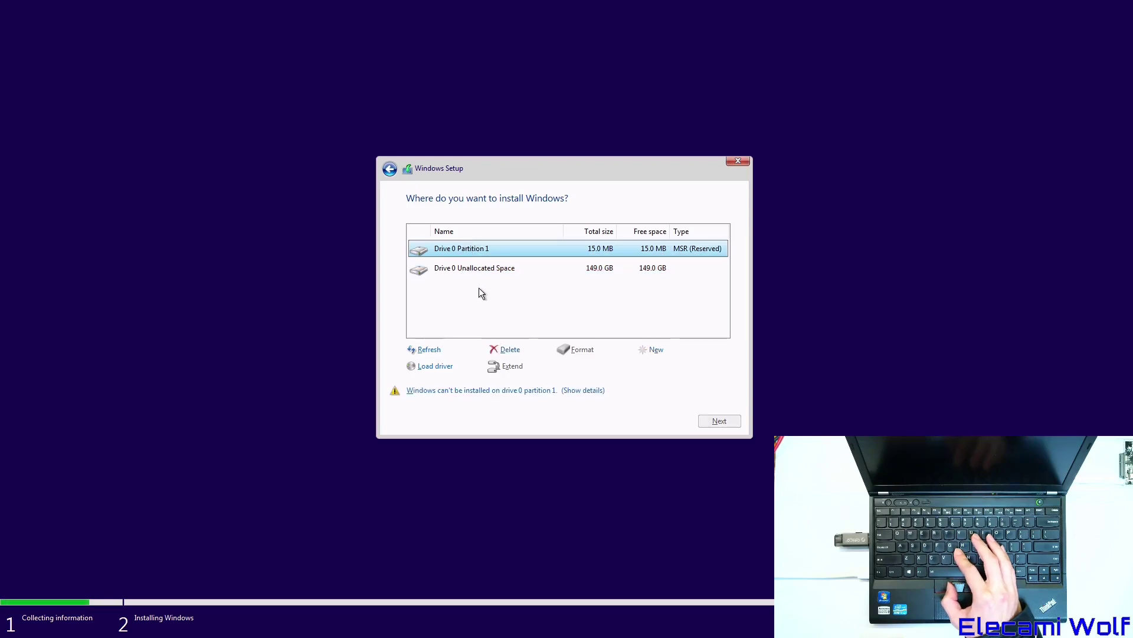
pyautogui.click(508, 350)
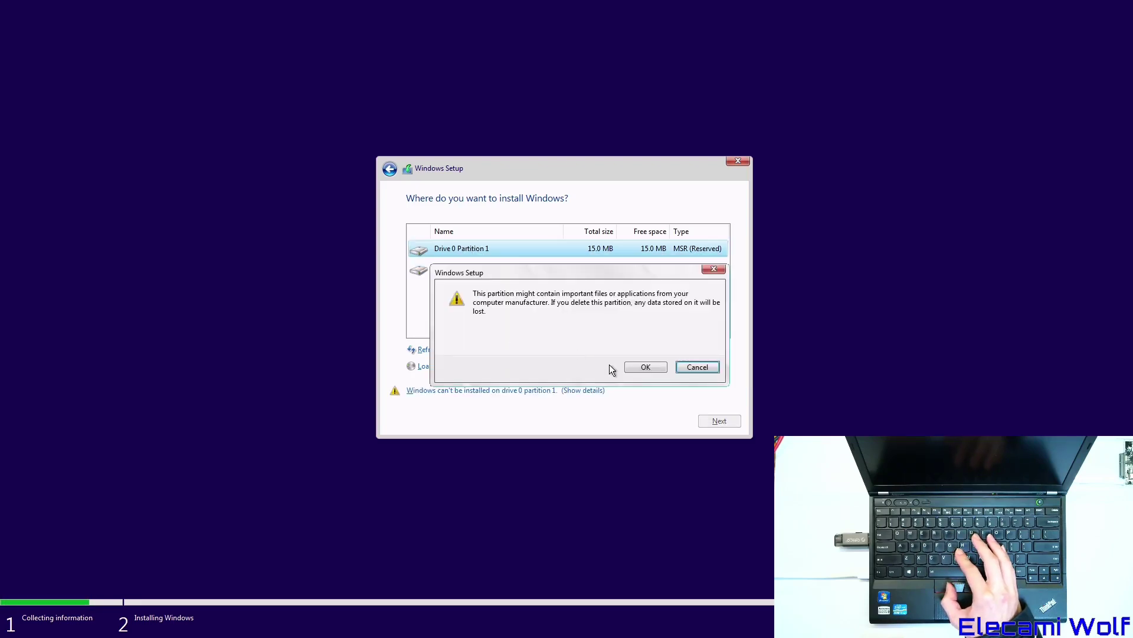
pyautogui.click(646, 367)
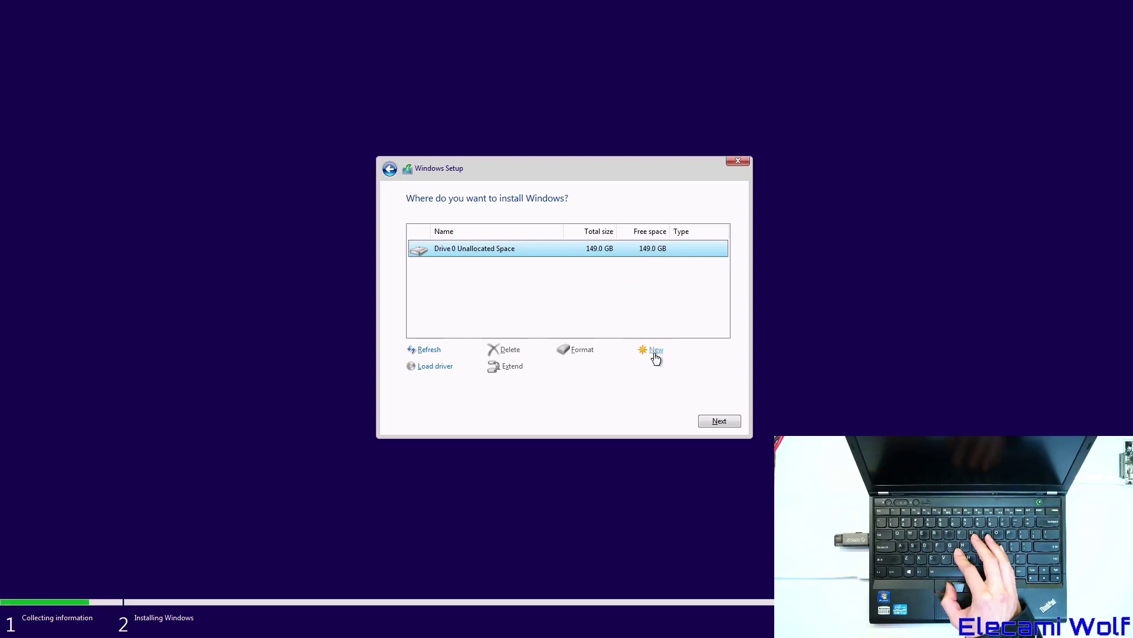
# - Install Windows onto Drive 0's 149.0 GB unallocated space and let the files copy
pyautogui.click(715, 424)
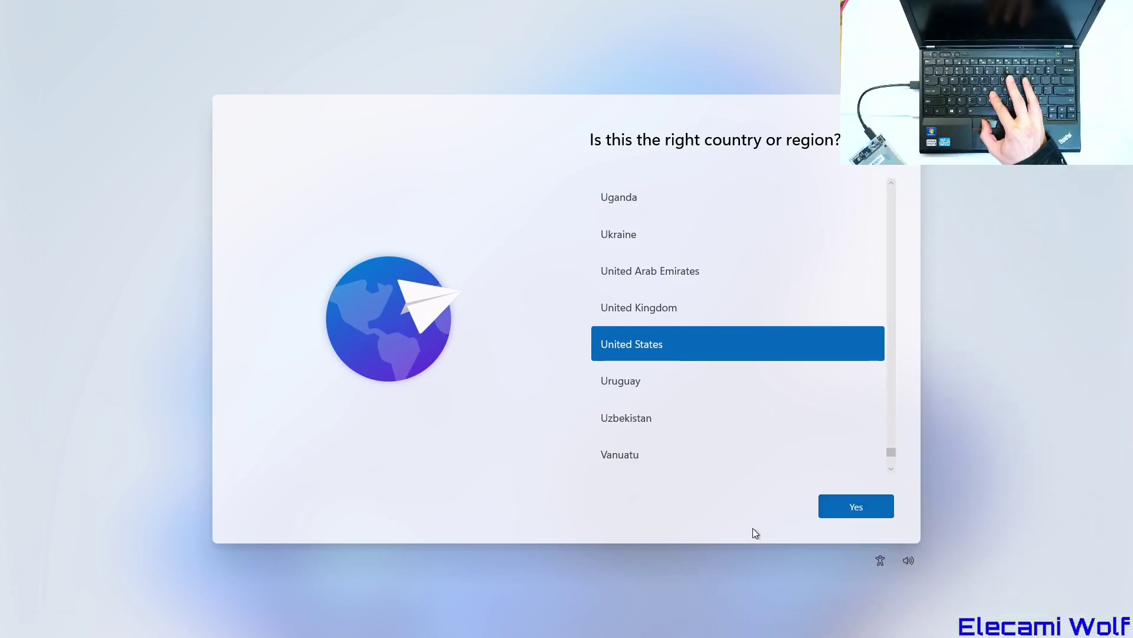
# - Confirm United States and the US keyboard layout, skipping a second layout
pyautogui.click(837, 512)
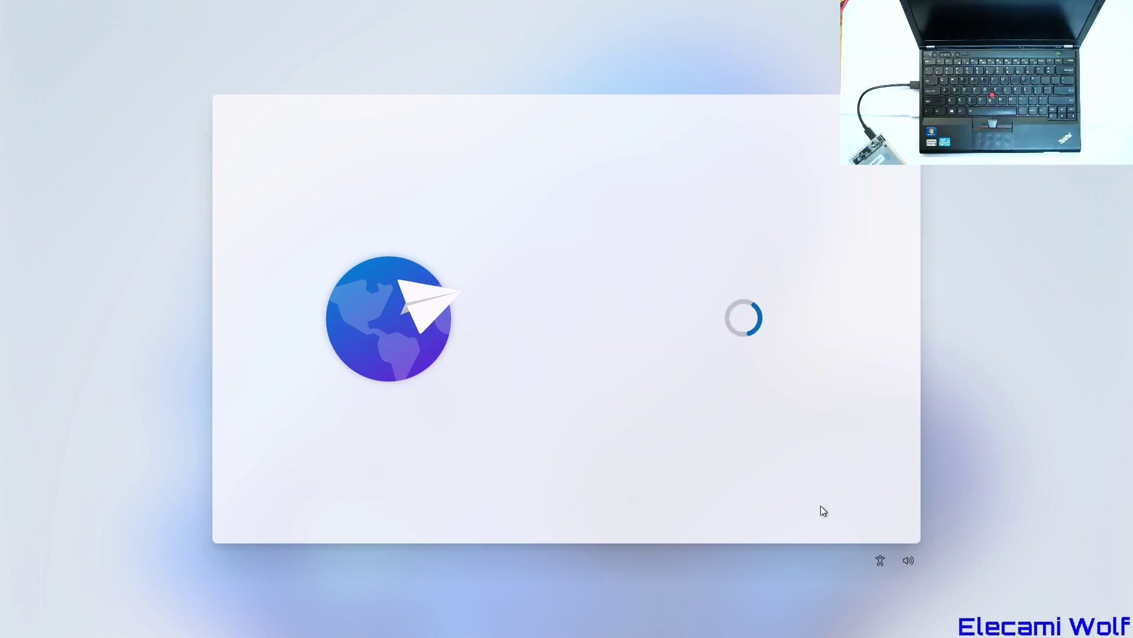
pyautogui.click(825, 508)
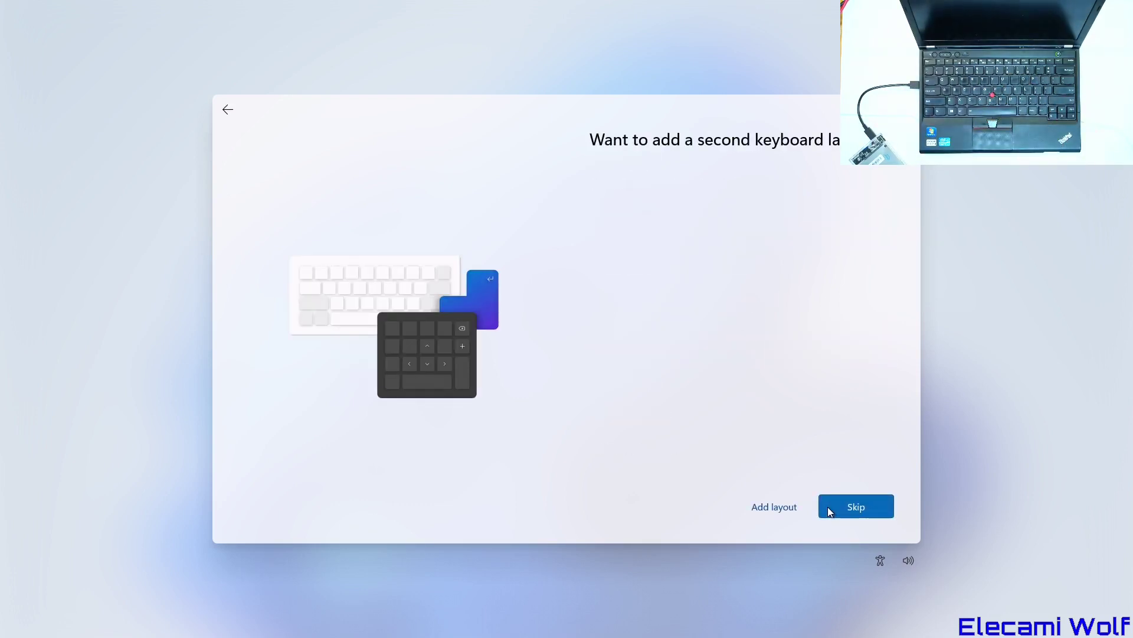
pyautogui.click(825, 512)
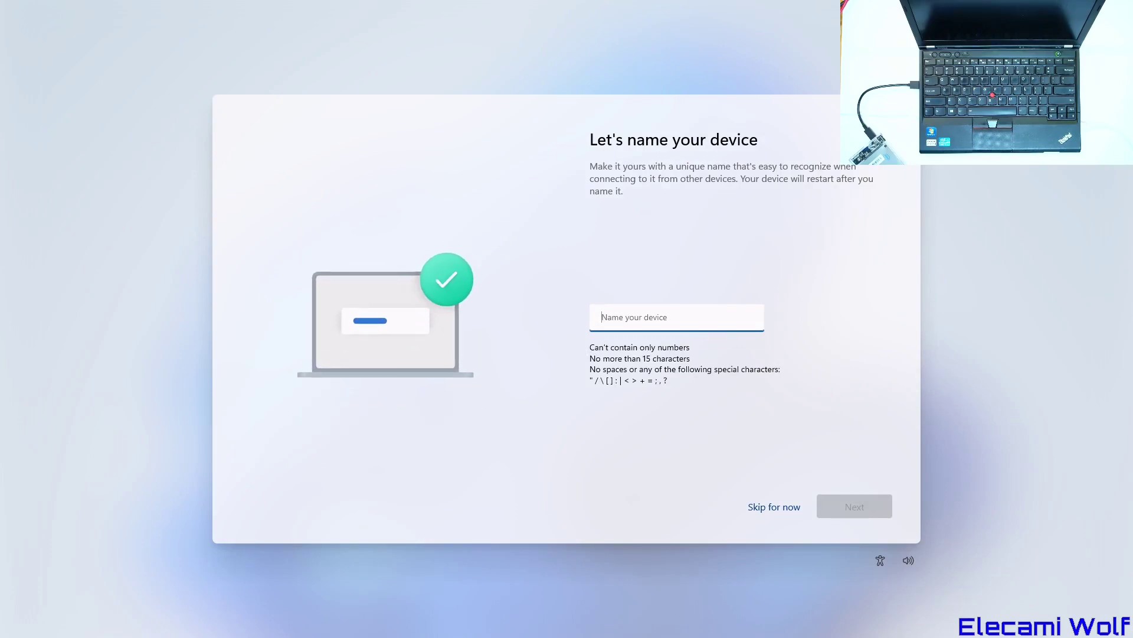
# - Enter USB-Boot as the device name
pyautogui.write('USB')
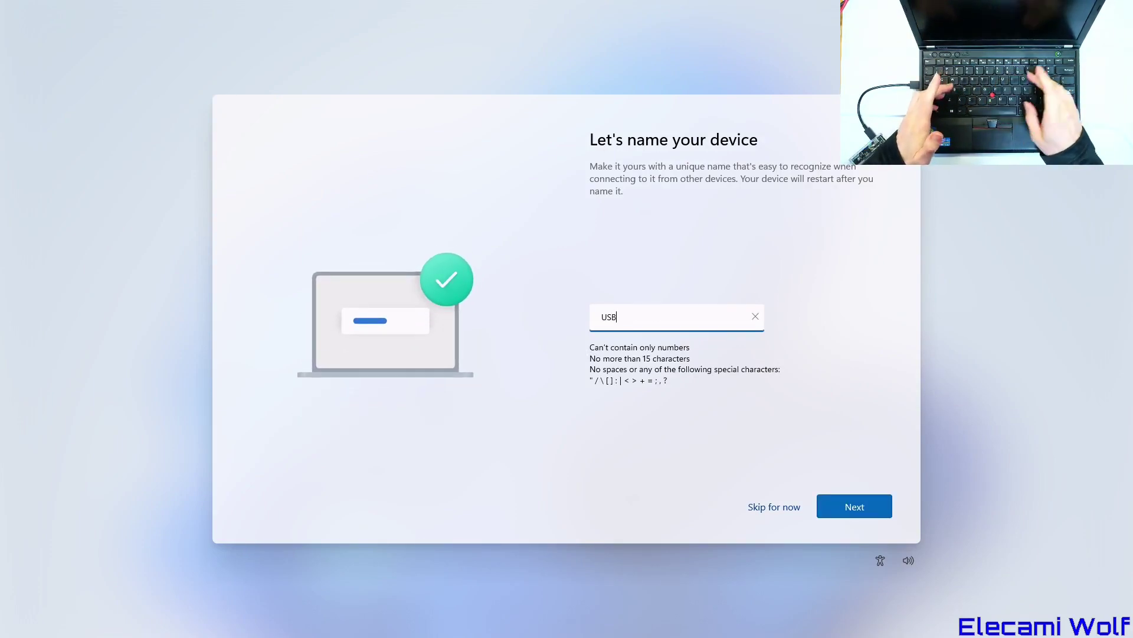
pyautogui.write('-Boot')
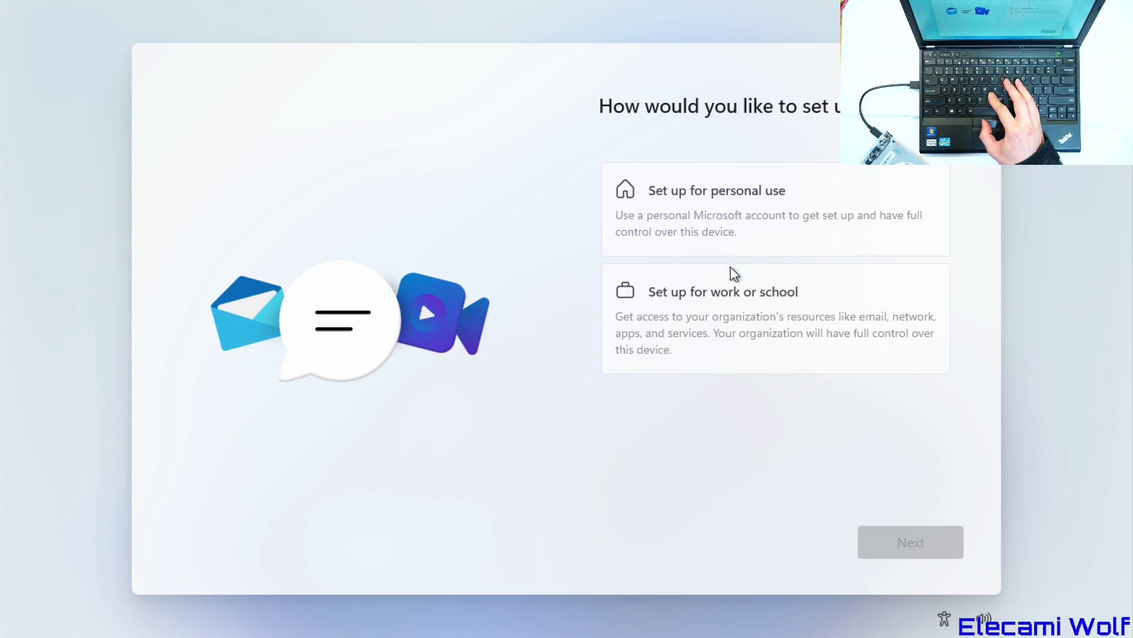
# - Choose personal use and an offline local account, skipping the Microsoft sign-in
pyautogui.click(718, 228)
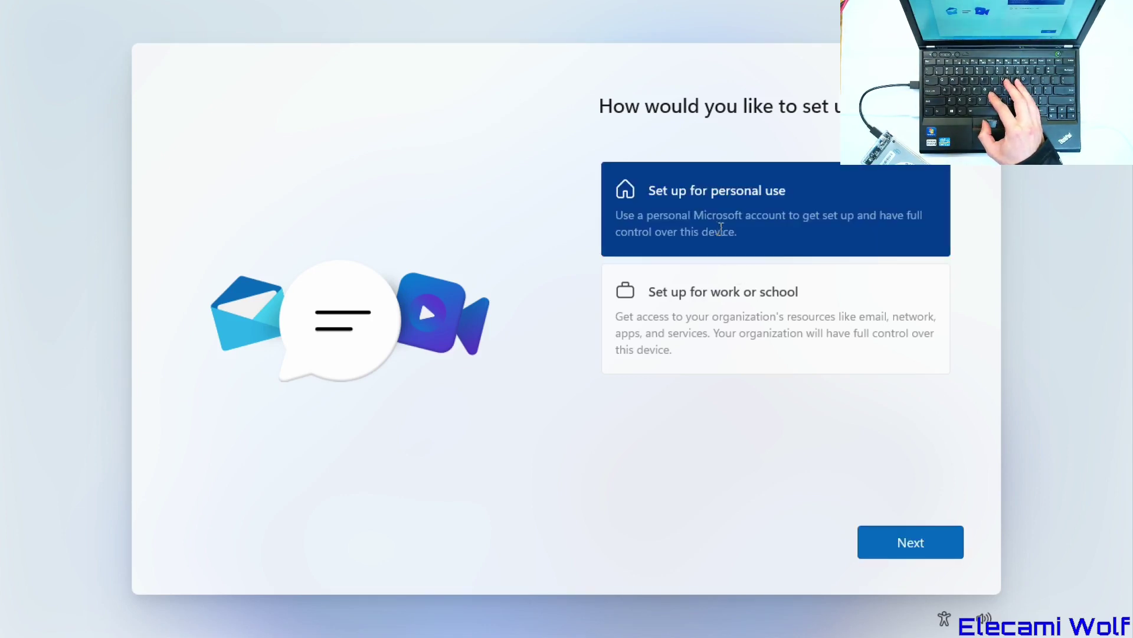
pyautogui.click(887, 541)
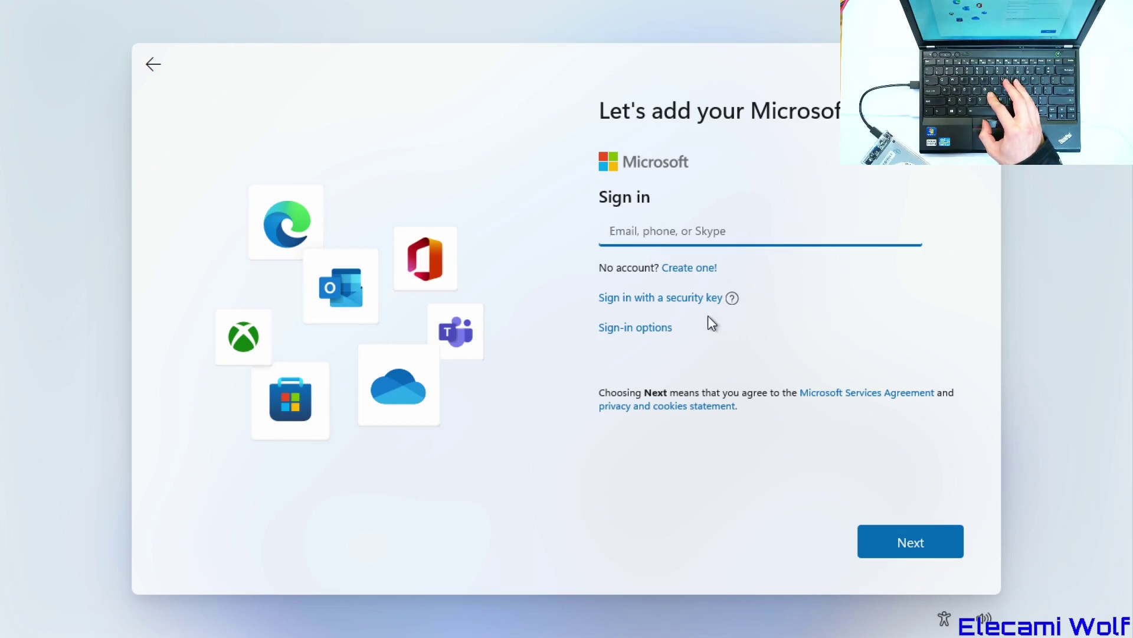
pyautogui.click(647, 328)
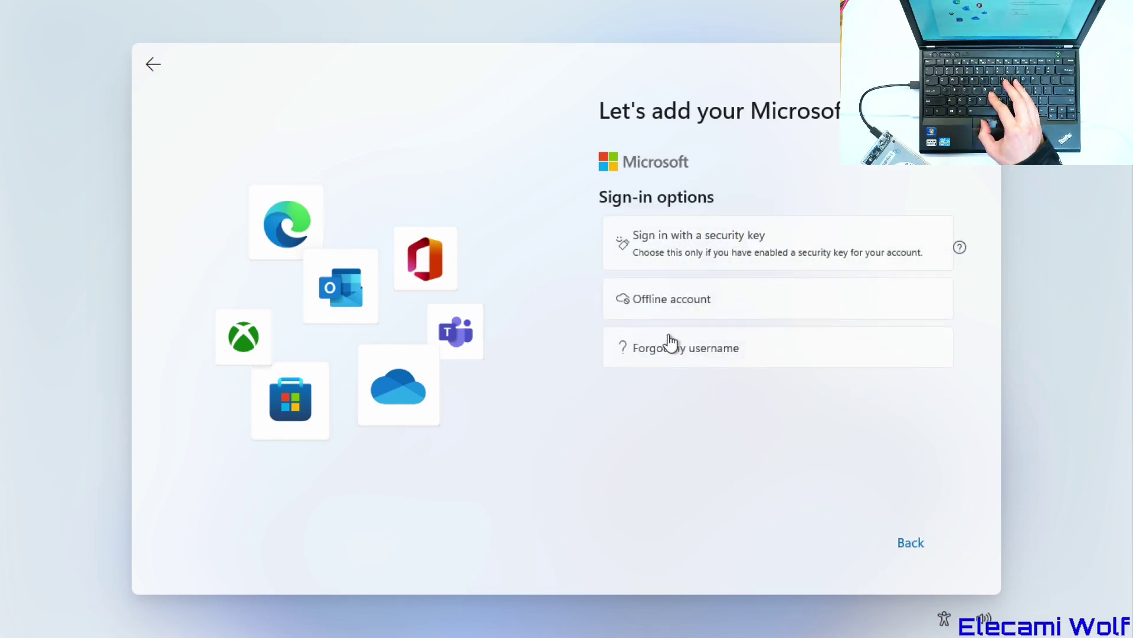
pyautogui.click(654, 305)
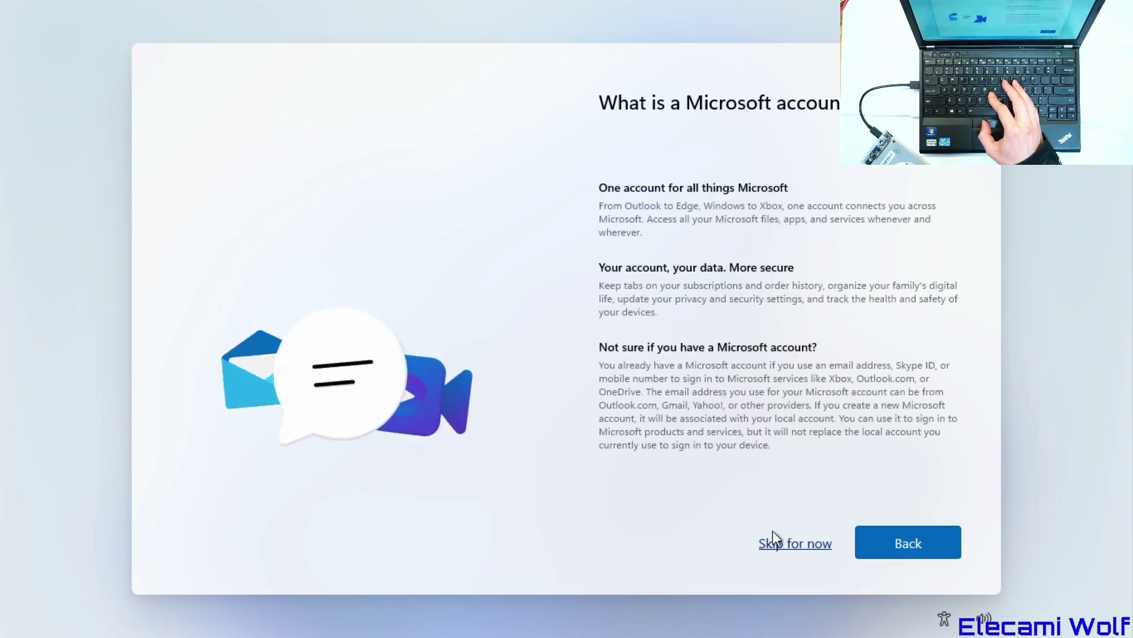
pyautogui.click(795, 544)
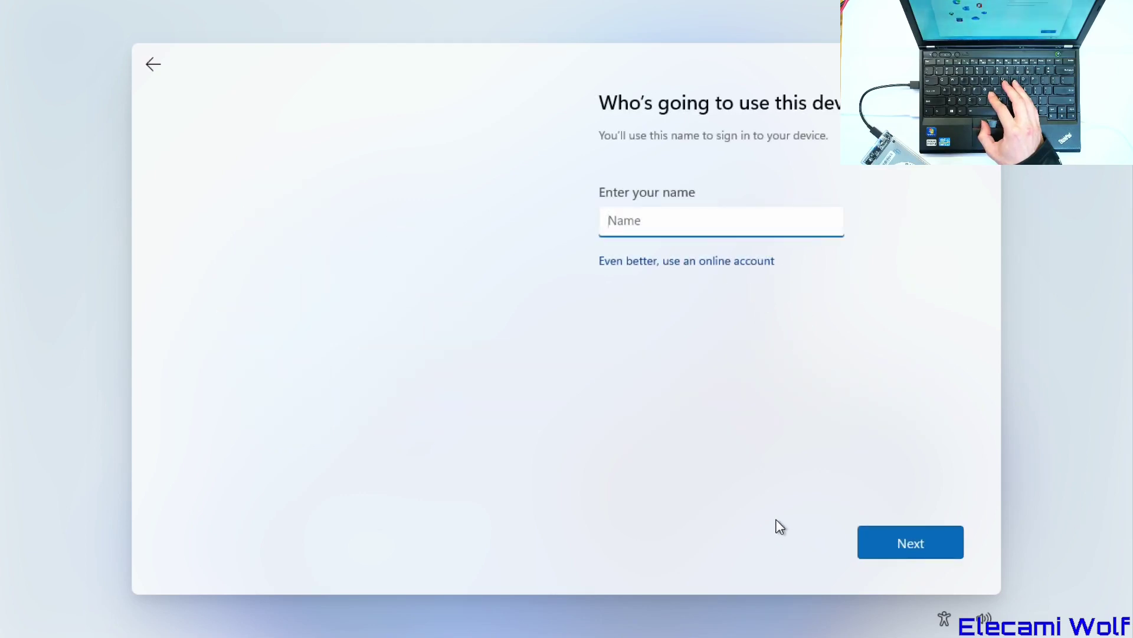
# - Enter the local user name, then set and confirm the account password
pyautogui.write('Elecami')
pyautogui.press('Return')
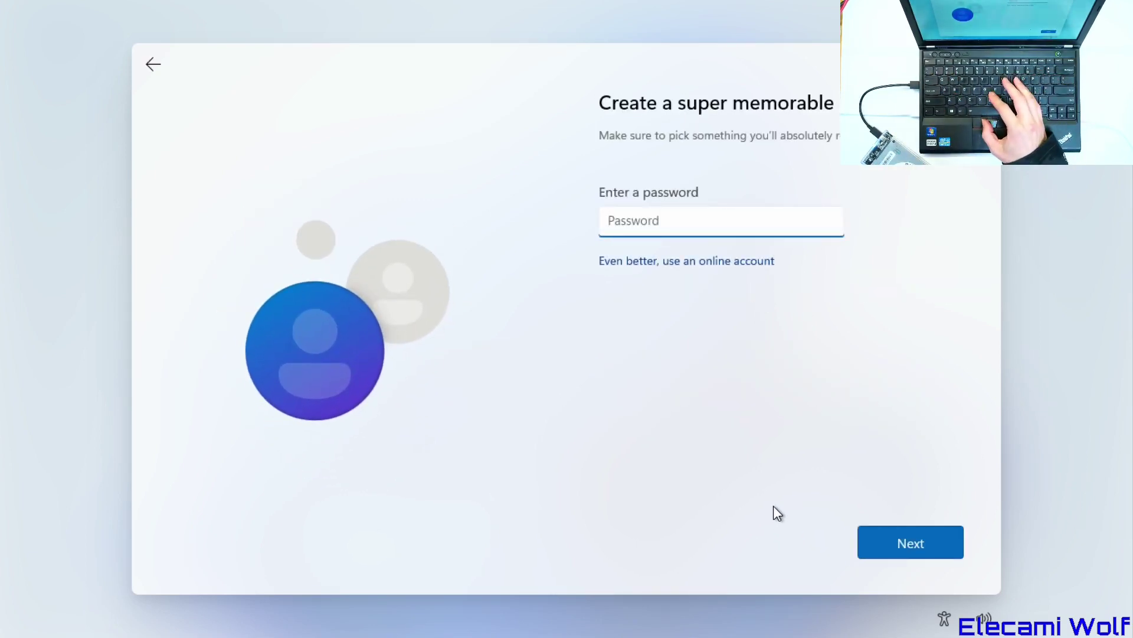
pyautogui.write('*******')
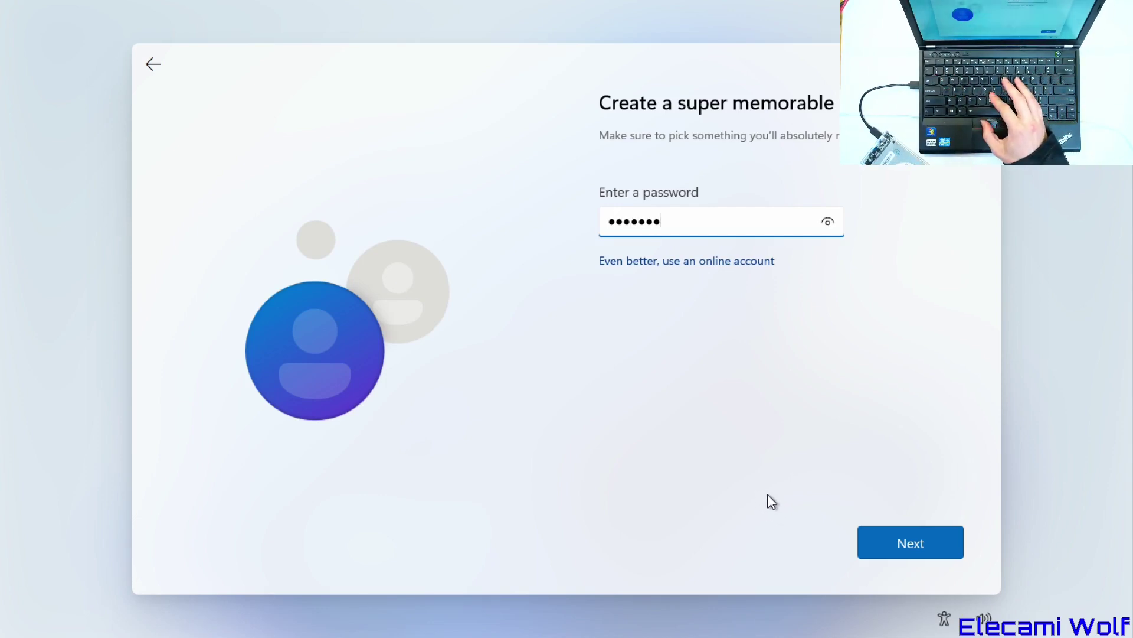
pyautogui.click(871, 534)
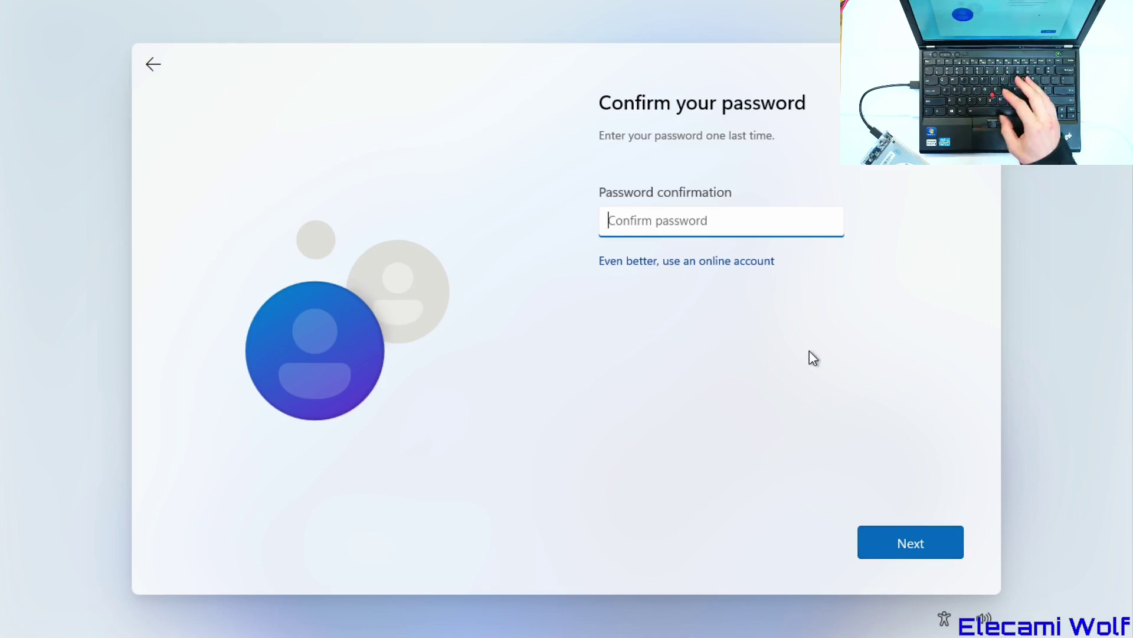
pyautogui.write('*******')
pyautogui.press('Return')
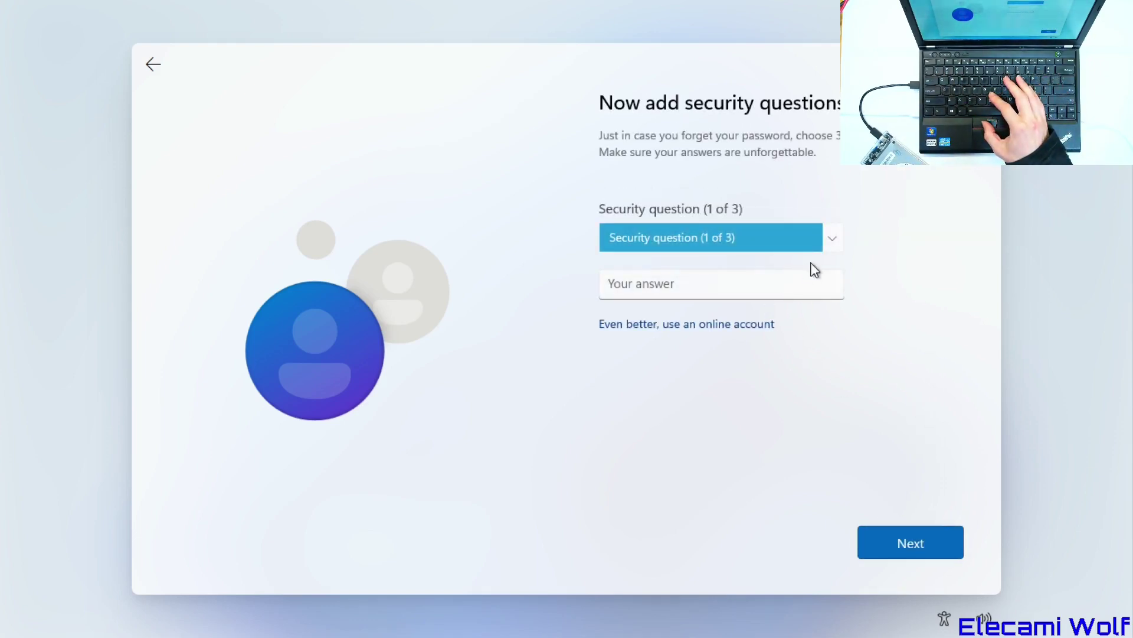
# - Pick the childhood nickname security question and enter an answer
pyautogui.click(820, 240)
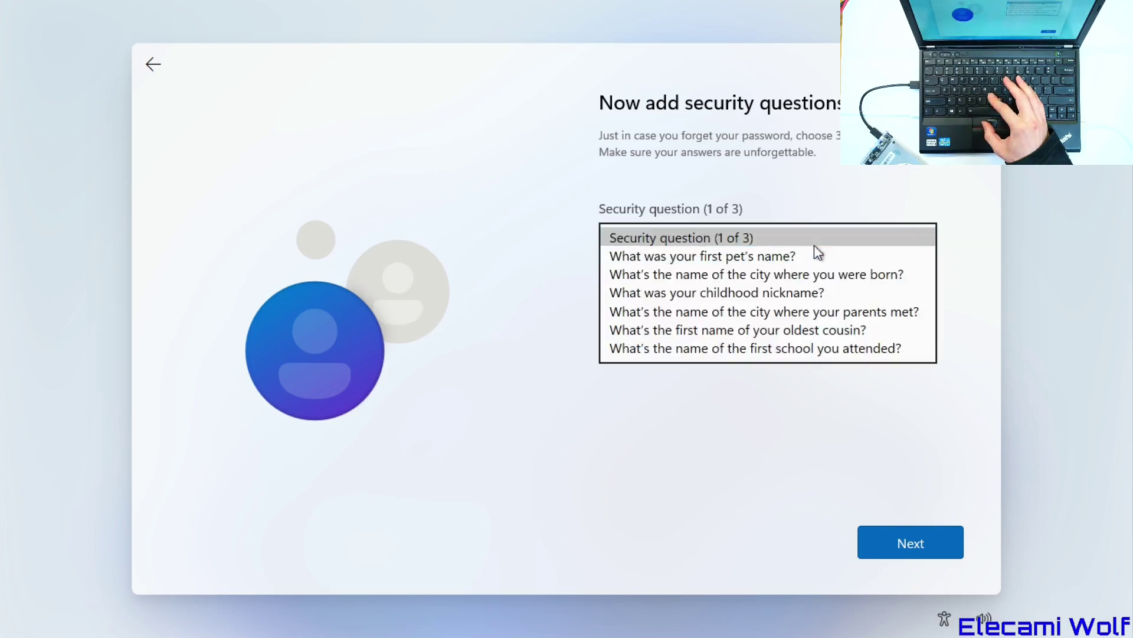
pyautogui.click(792, 290)
pyautogui.click(753, 280)
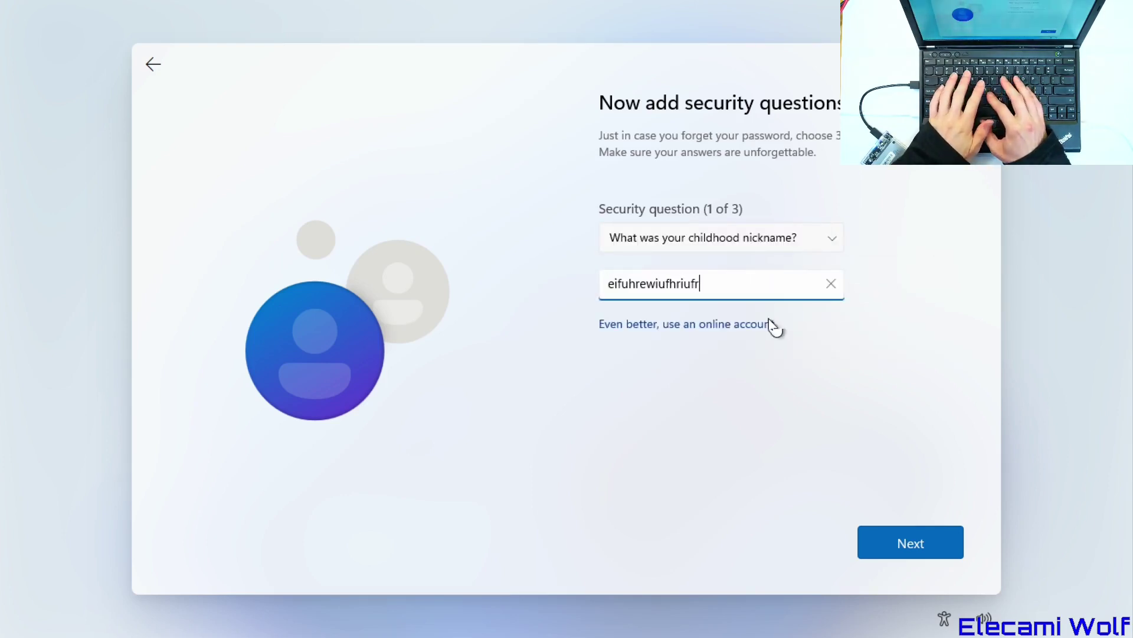
pyautogui.click(908, 540)
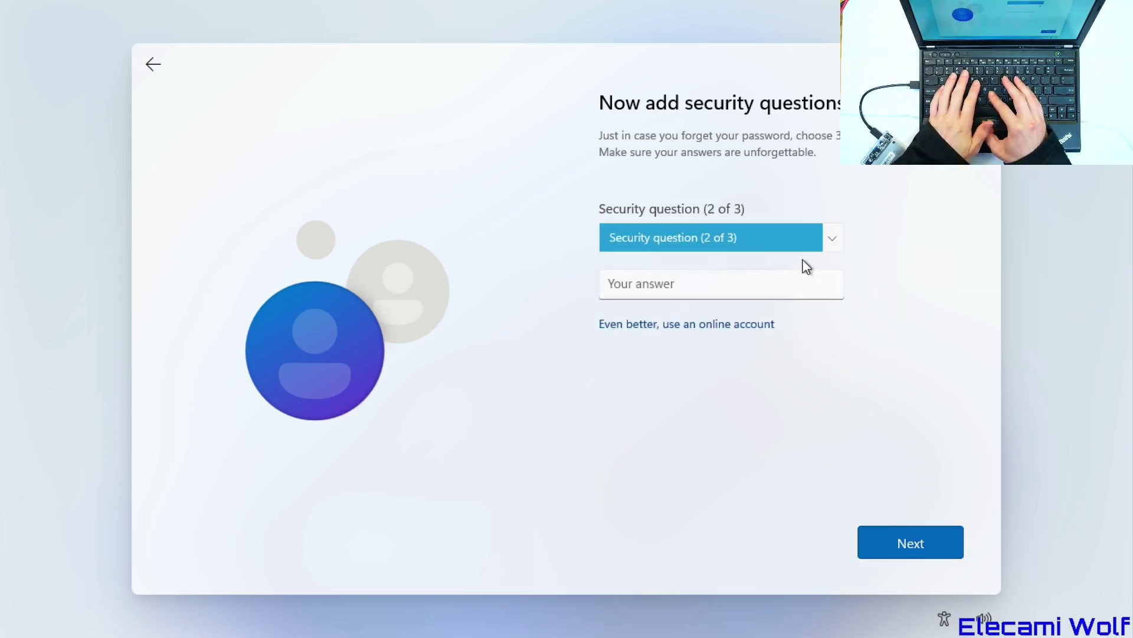
# - Answer the oldest cousin and first school security questions
pyautogui.click(821, 245)
pyautogui.click(760, 313)
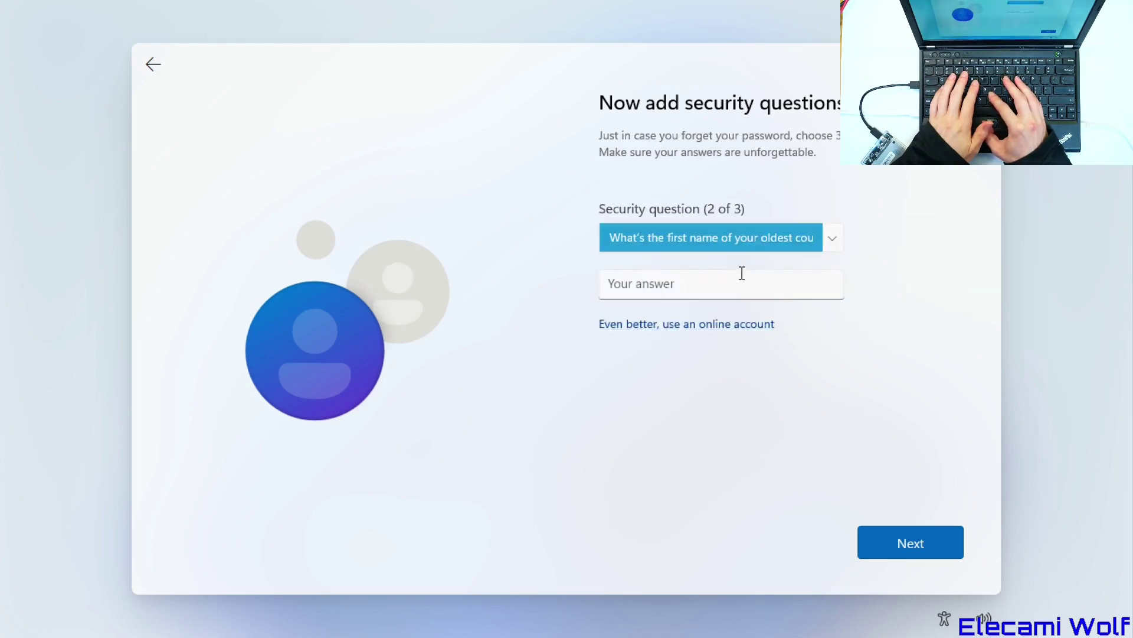
pyautogui.click(748, 290)
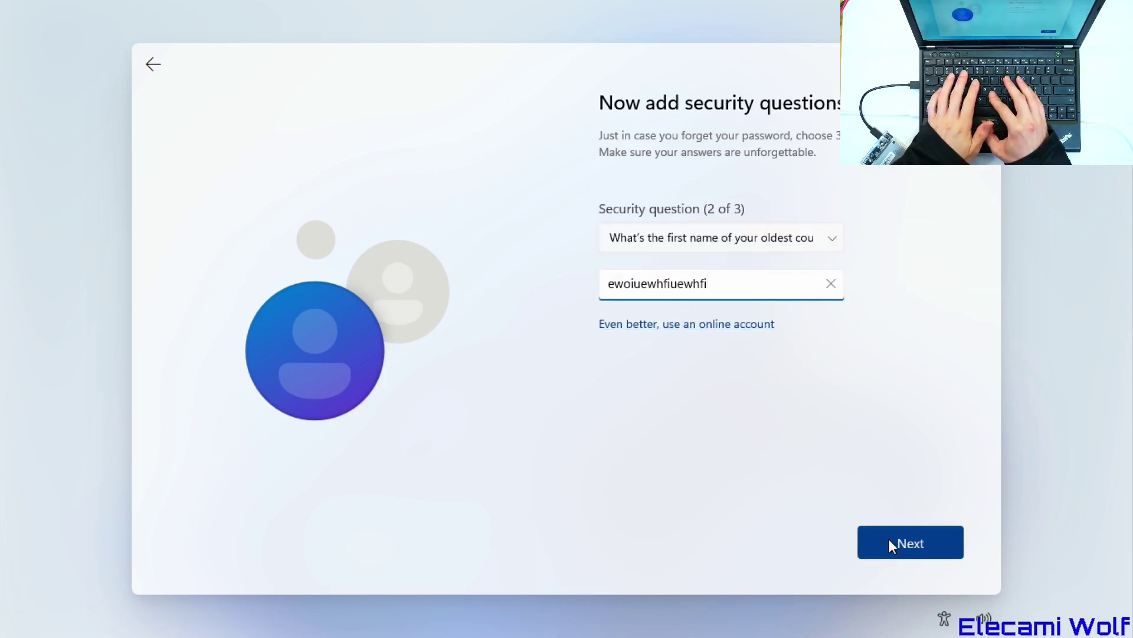
pyautogui.click(894, 546)
pyautogui.click(800, 249)
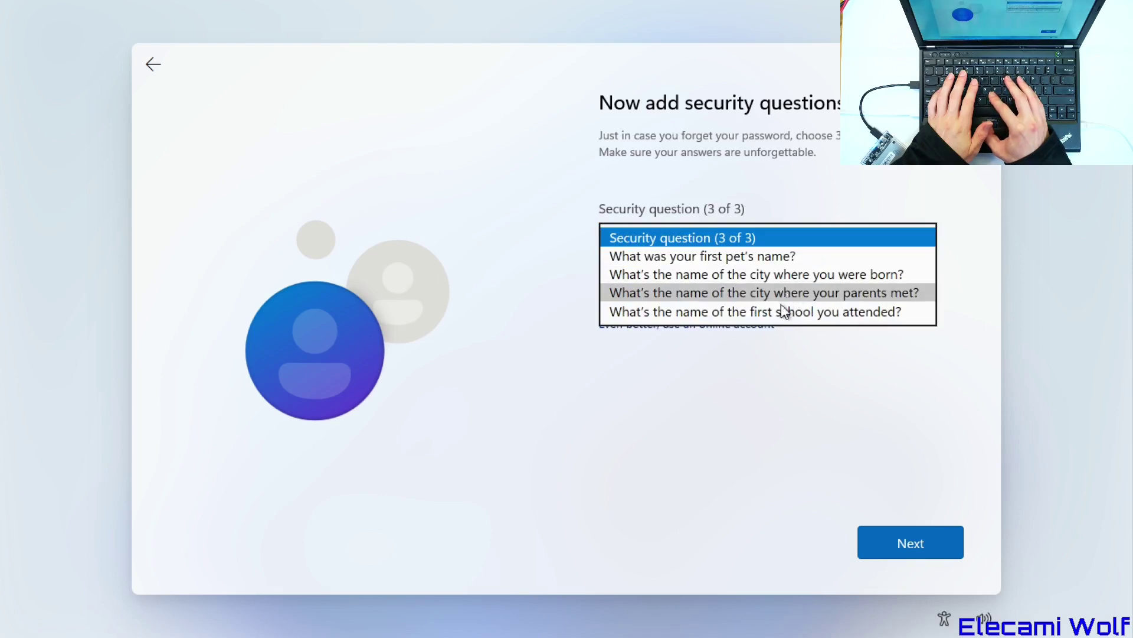
pyautogui.click(756, 306)
pyautogui.click(728, 289)
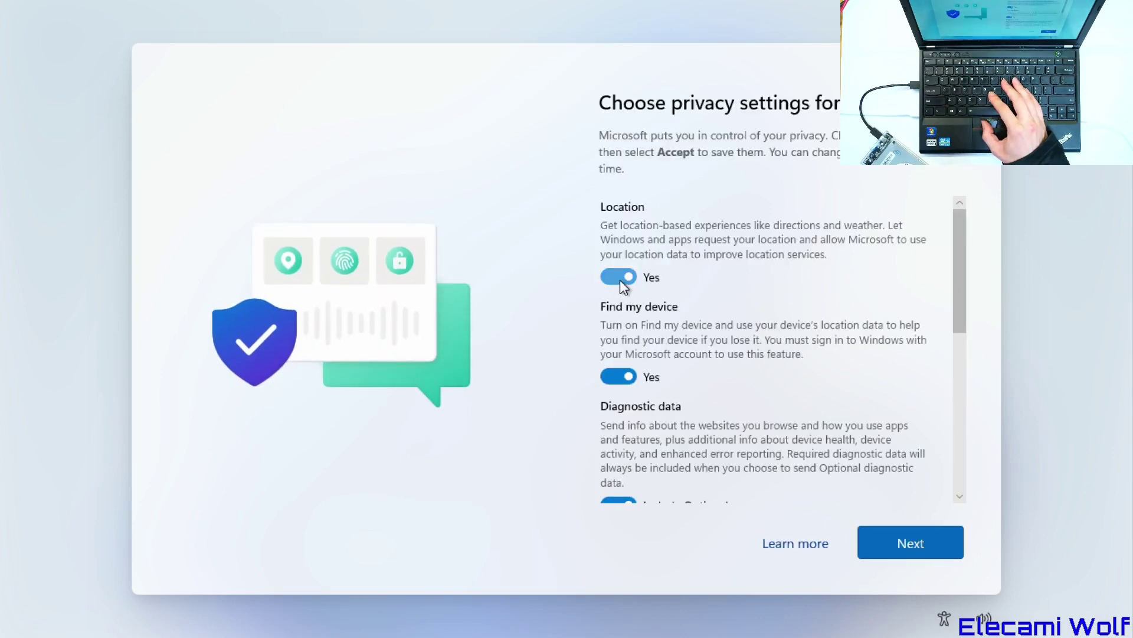
# - Switch off location, Find my device, inking, tailored experiences and advertising ID; diagnostics required only
pyautogui.click(620, 279)
pyautogui.press('Tab')
pyautogui.press('Tab')
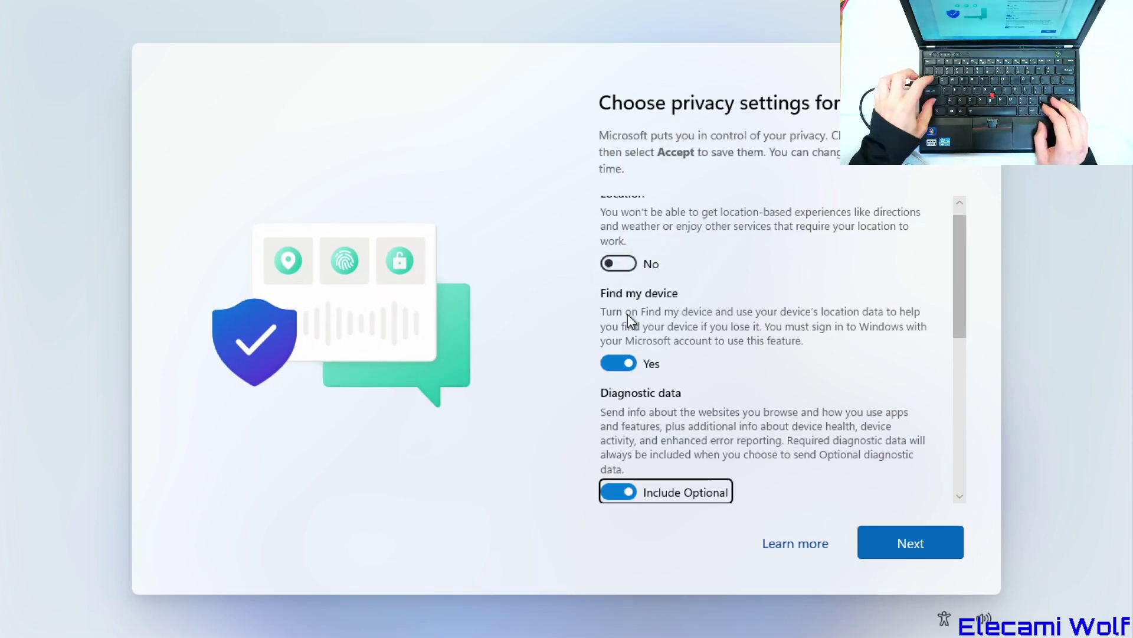
pyautogui.hotkey('shift', 'Tab')
pyautogui.press('space')
pyautogui.press('Tab')
pyautogui.press('space')
pyautogui.press('Tab')
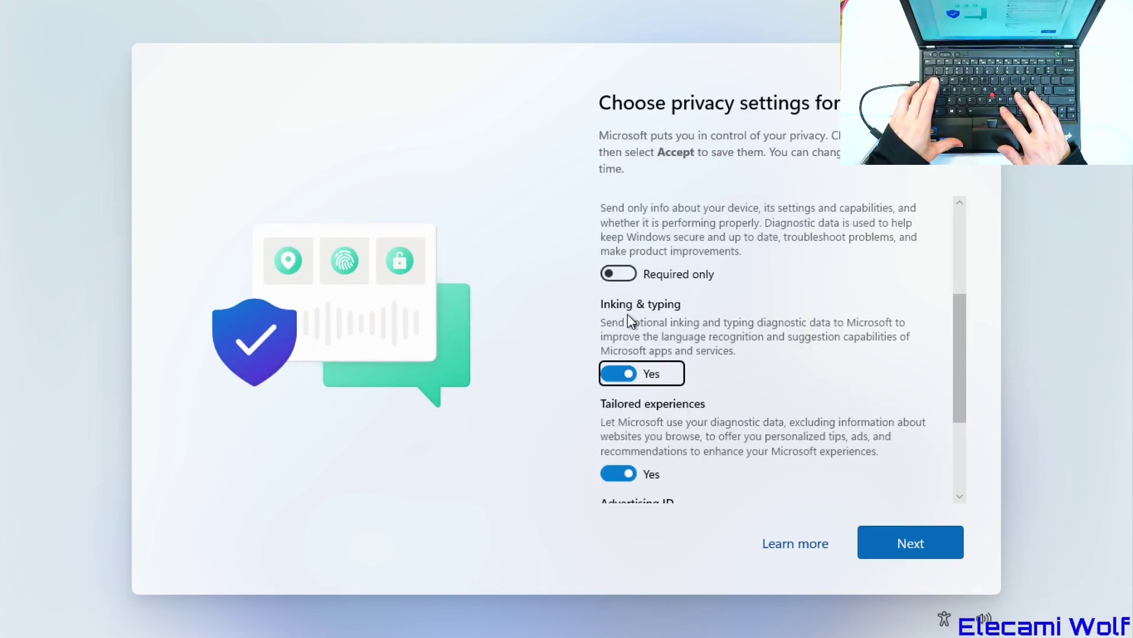
pyautogui.press('space')
pyautogui.press('Tab')
pyautogui.press('space')
pyautogui.press('Tab')
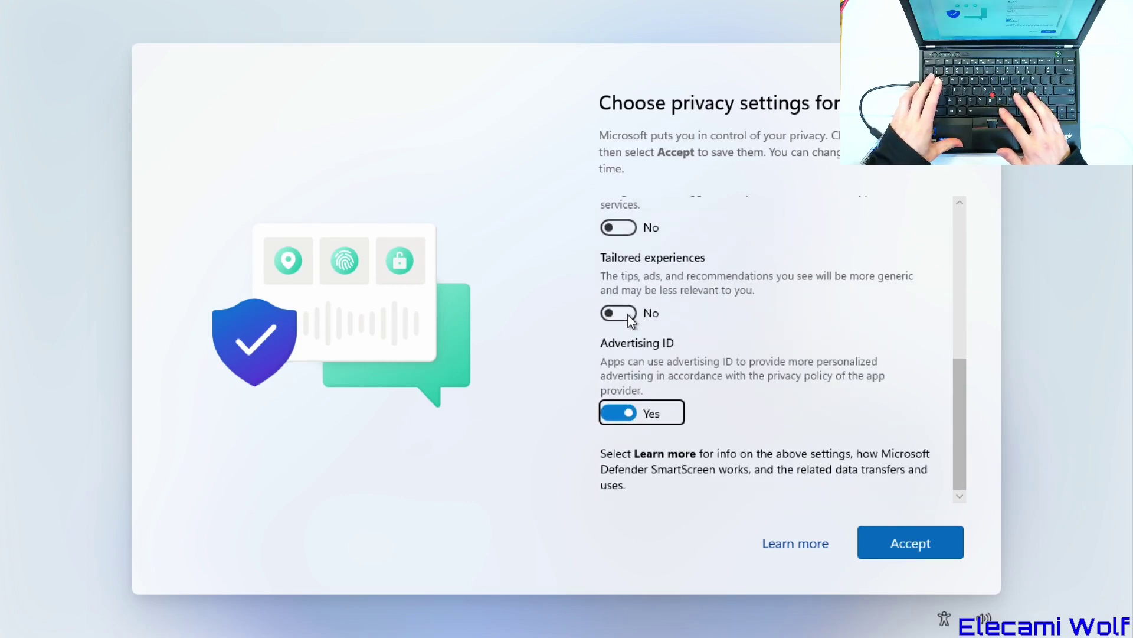
pyautogui.press('space')
pyautogui.press('Tab')
pyautogui.press('Tab')
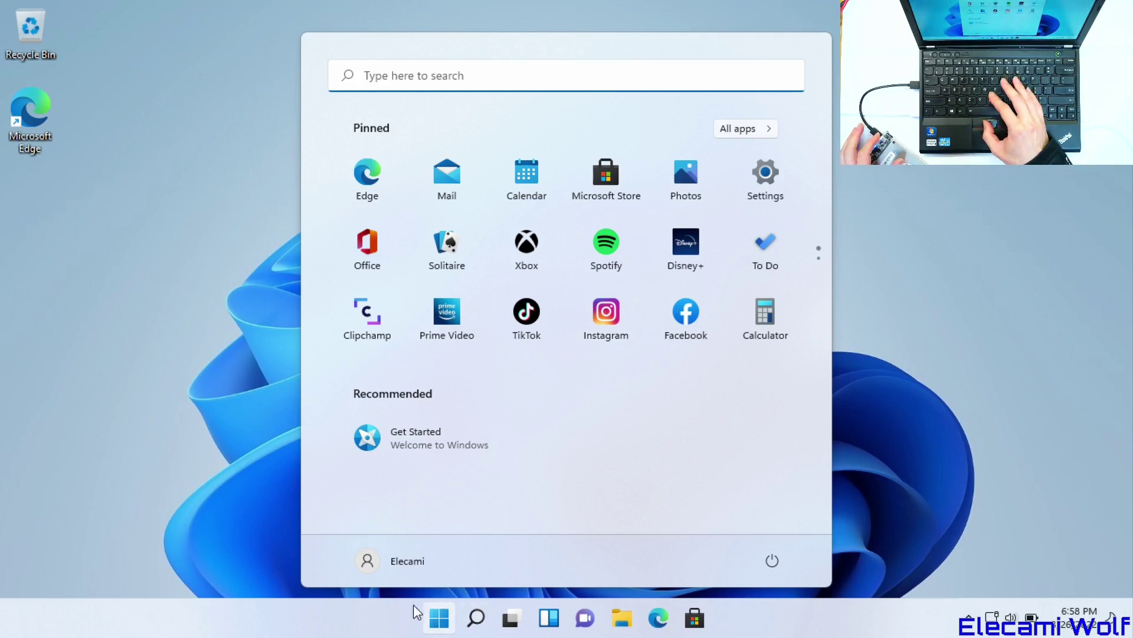
# - Set the taskbar alignment to Left in Taskbar settings
pyautogui.click(254, 250)
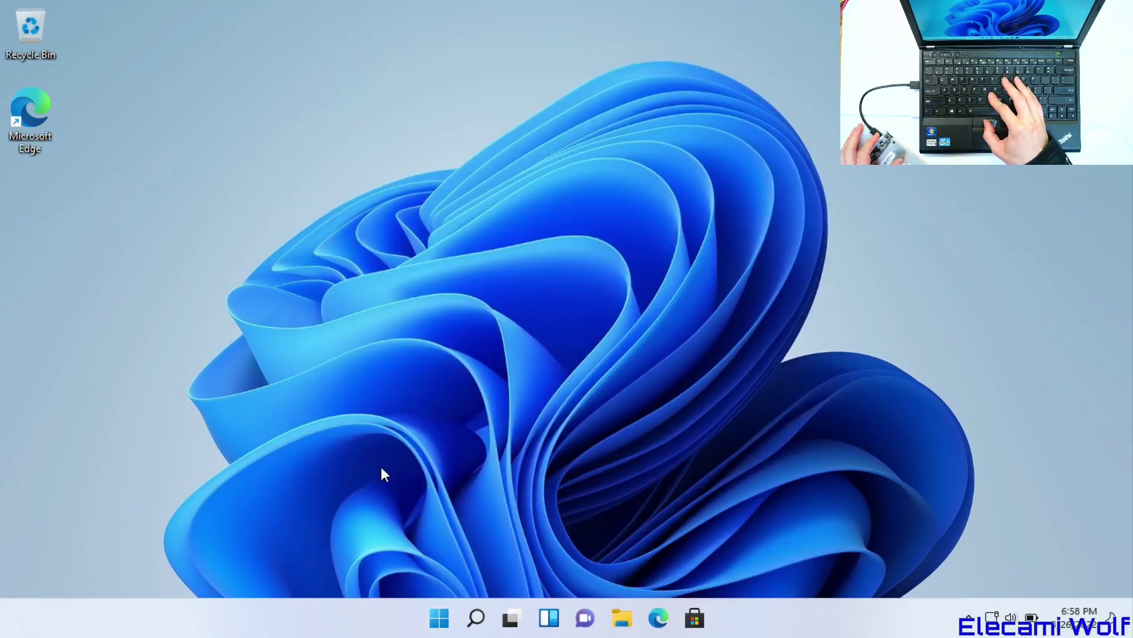
pyautogui.rightClick(396, 618)
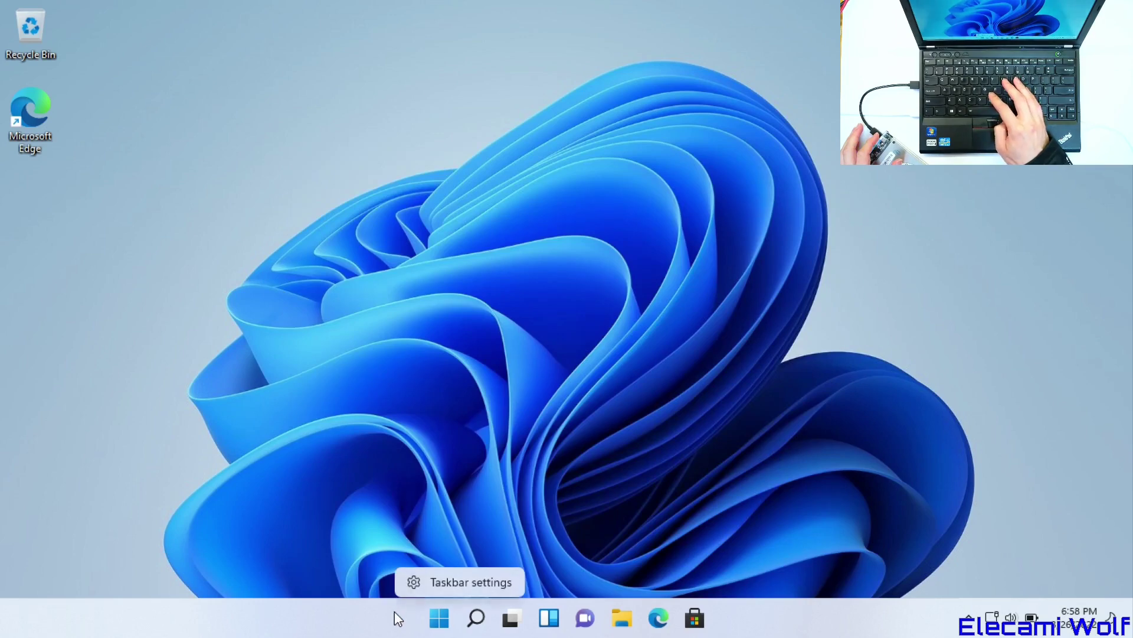
pyautogui.click(458, 575)
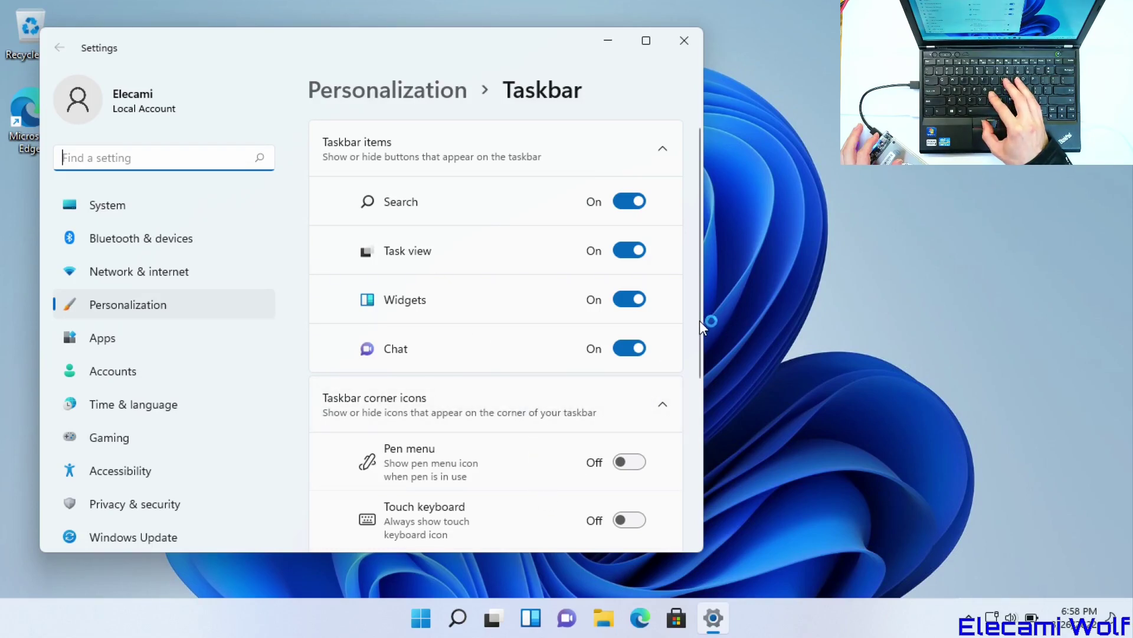
pyautogui.moveTo(699, 321); pyautogui.dragTo(704, 472)
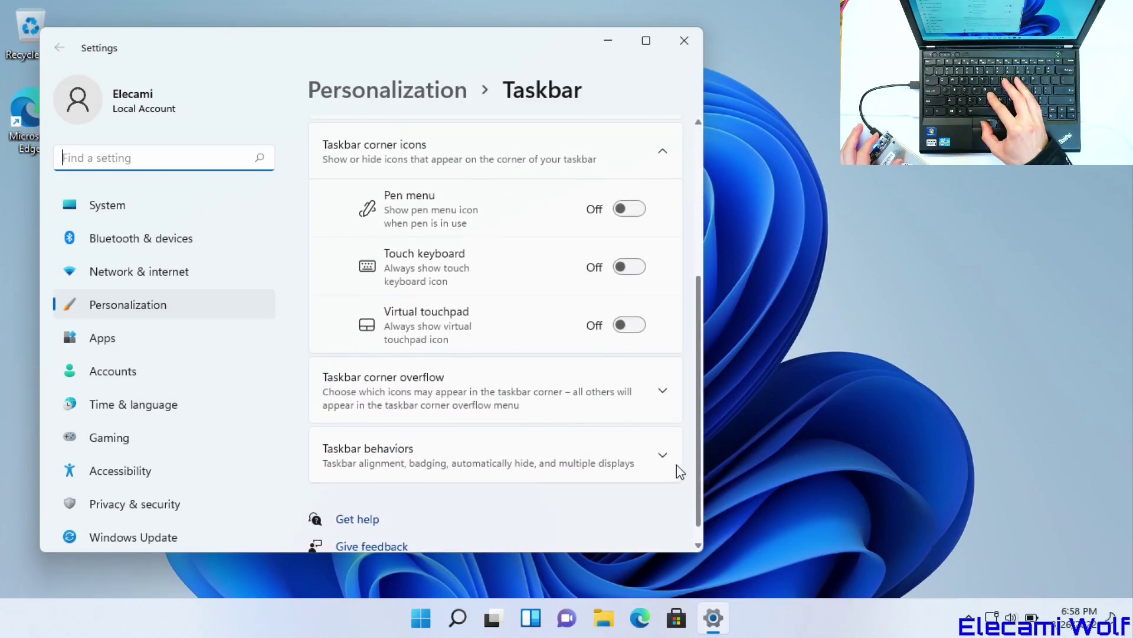
pyautogui.click(637, 458)
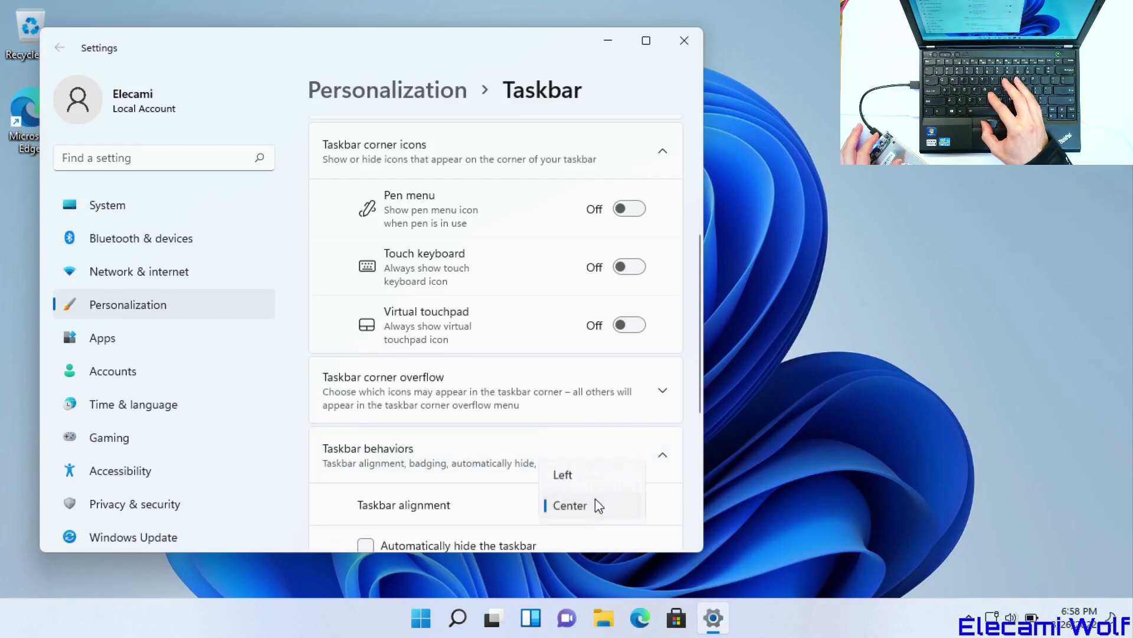
pyautogui.click(573, 480)
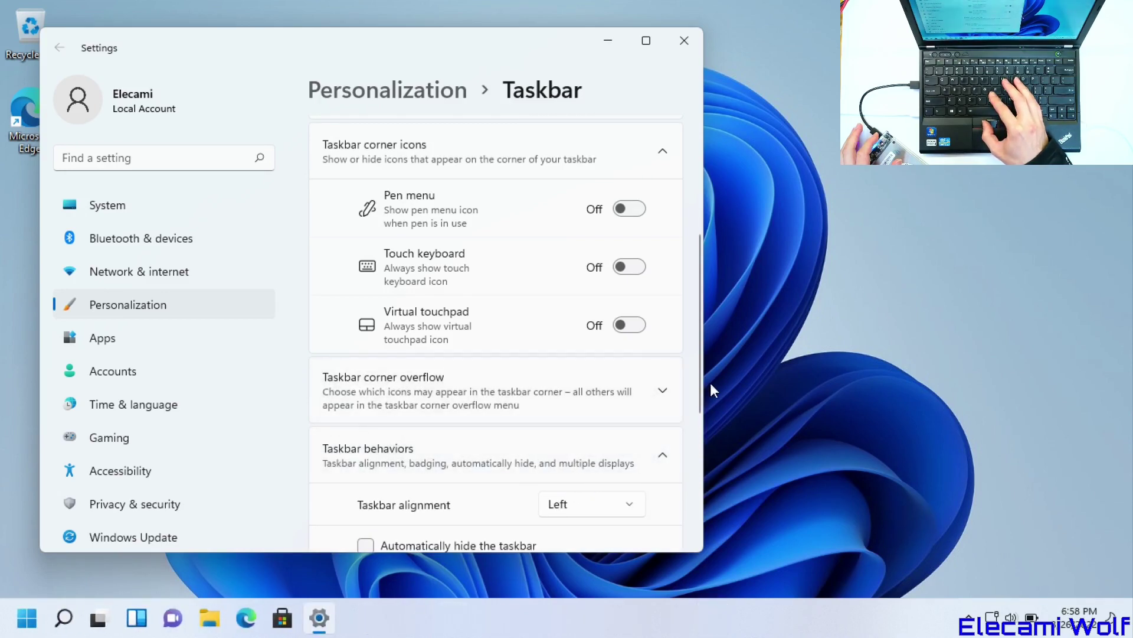
pyautogui.moveTo(701, 382); pyautogui.dragTo(708, 471)
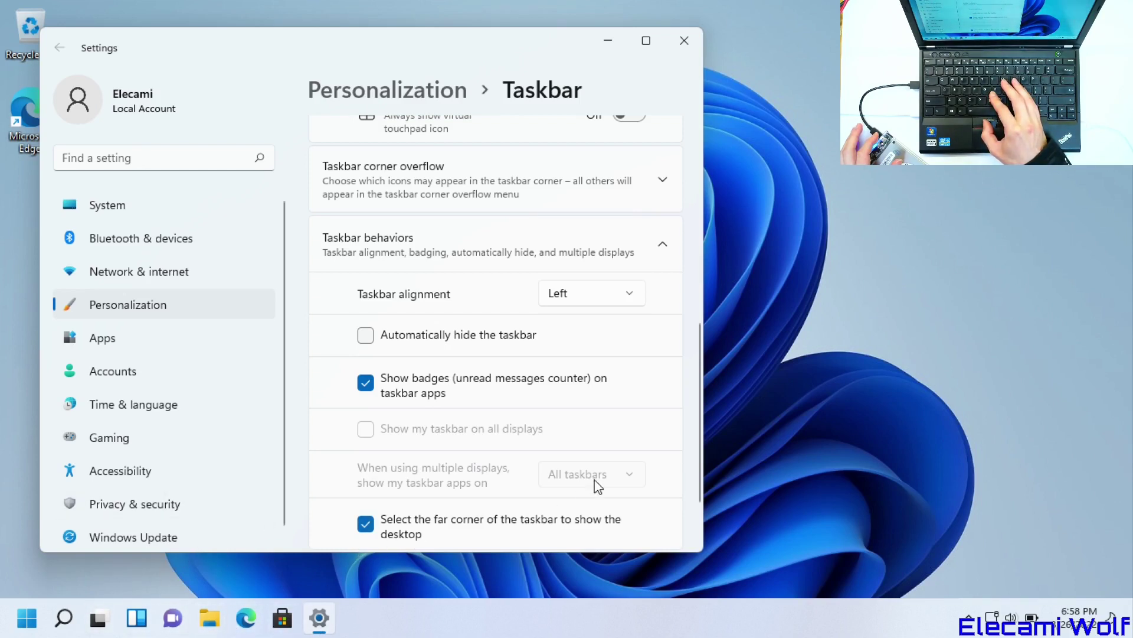
# - Always show scrollbars, turn off transparency and animation effects, and close Settings
pyautogui.click(195, 163)
pyautogui.write('scroll')
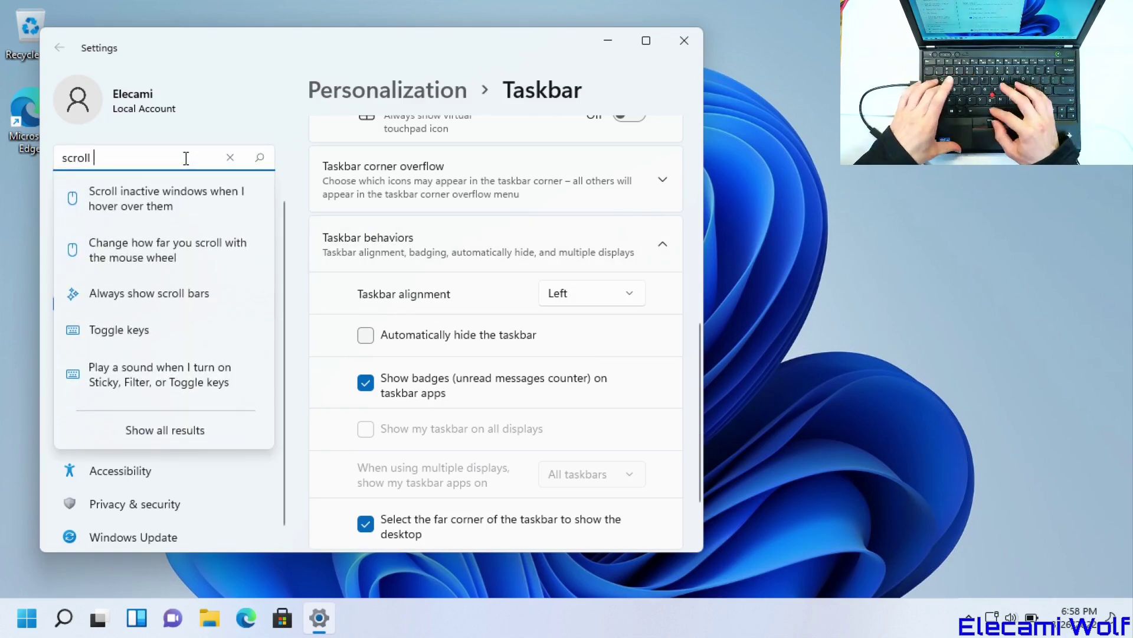
pyautogui.write(' bar')
pyautogui.press('Return')
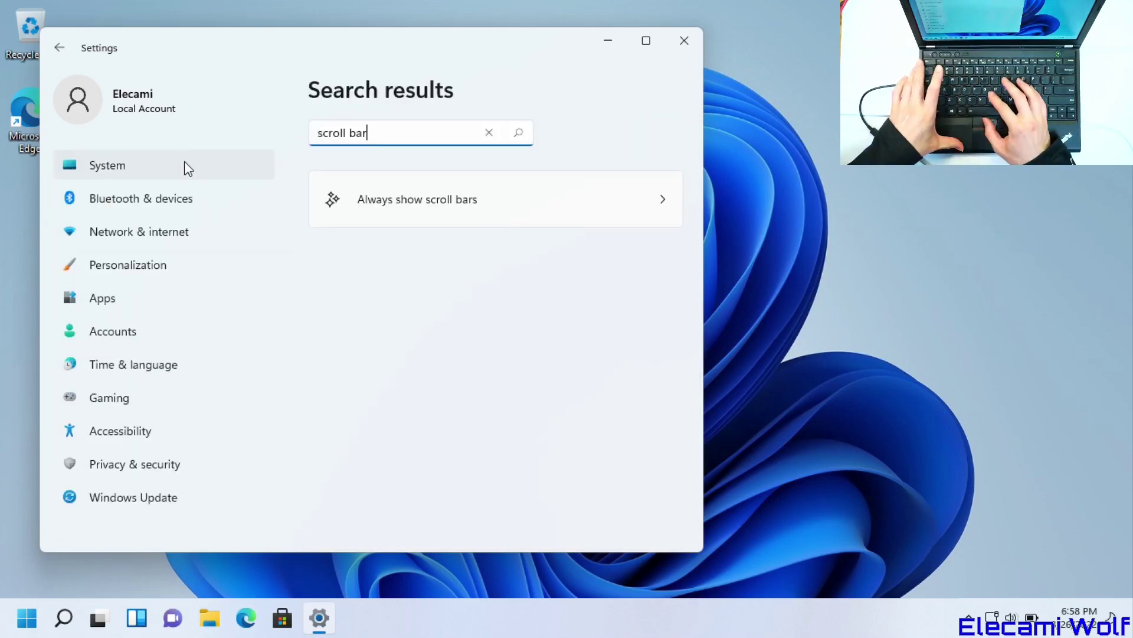
pyautogui.click(554, 199)
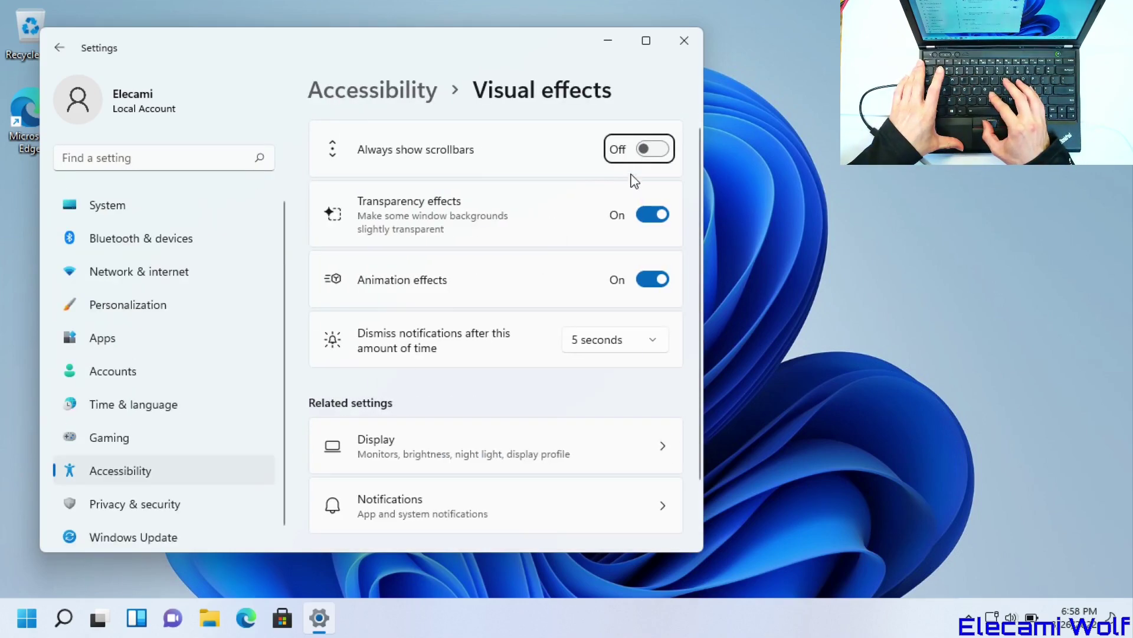
pyautogui.click(650, 150)
pyautogui.click(651, 217)
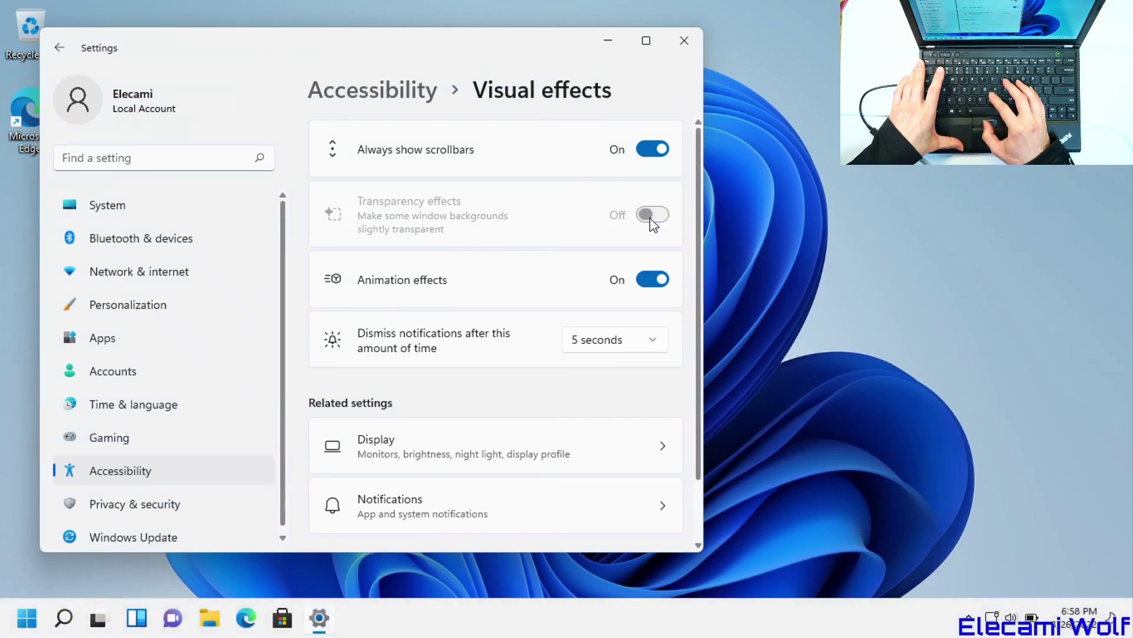
pyautogui.click(655, 281)
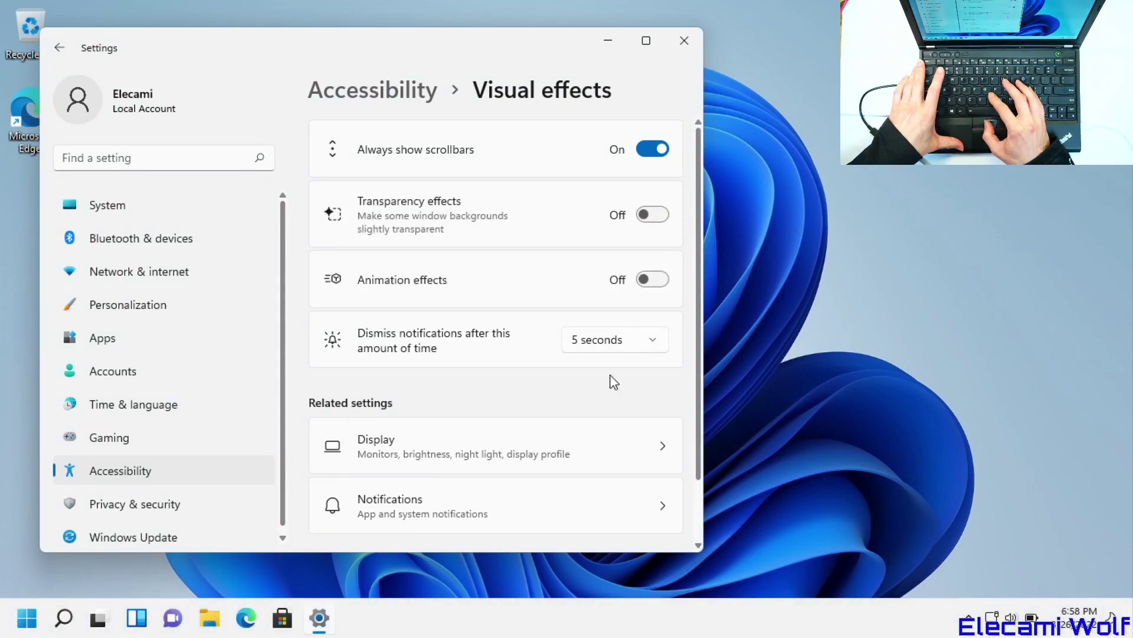
pyautogui.click(685, 43)
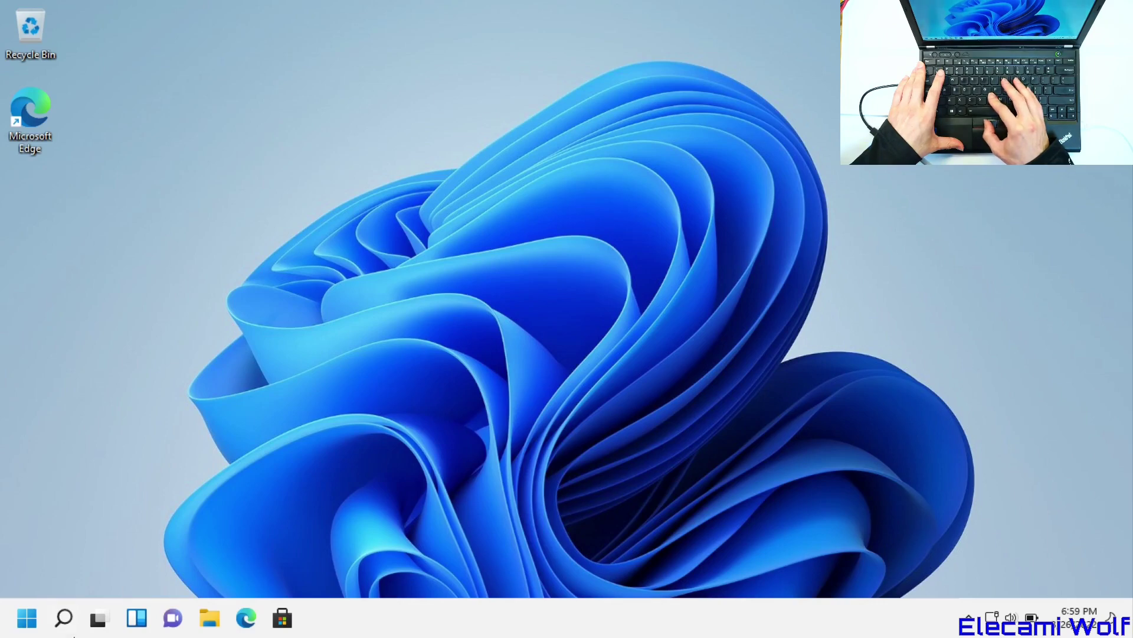
# - Make File Explorer open to This PC without recent files or frequent folders
pyautogui.click(222, 622)
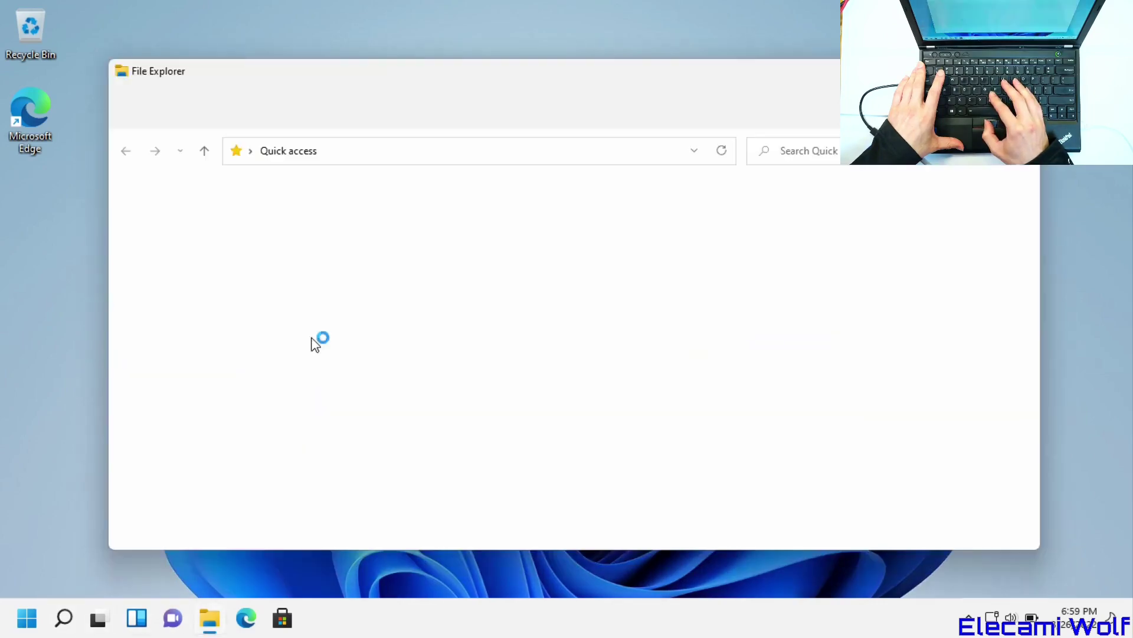
pyautogui.moveTo(464, 85); pyautogui.dragTo(489, 61)
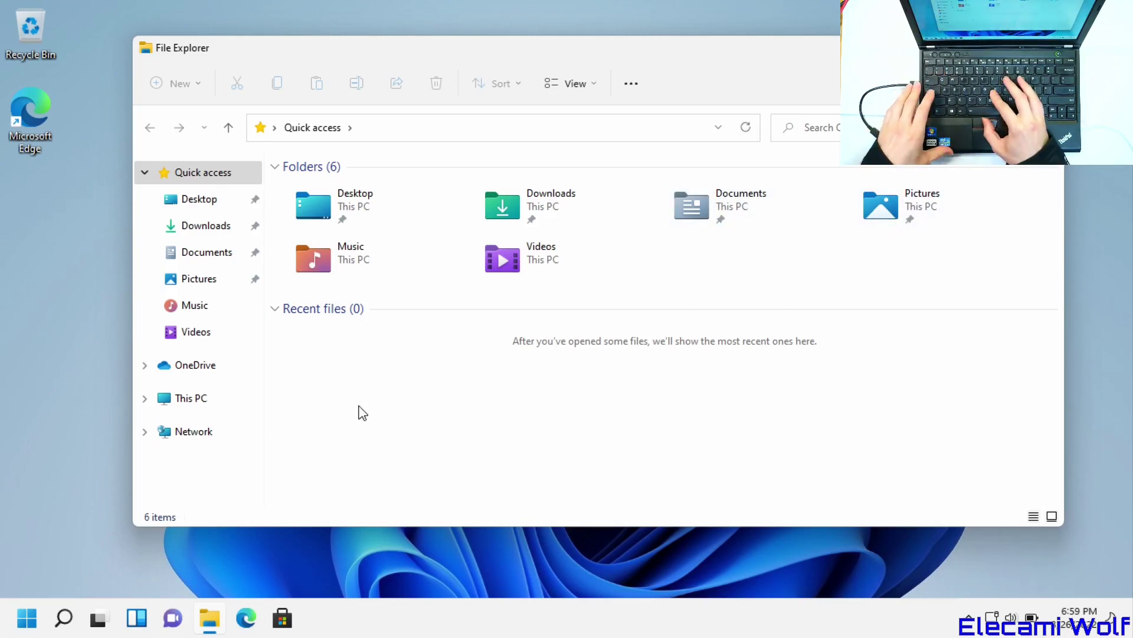
pyautogui.moveTo(266, 362); pyautogui.dragTo(337, 361)
pyautogui.click(632, 83)
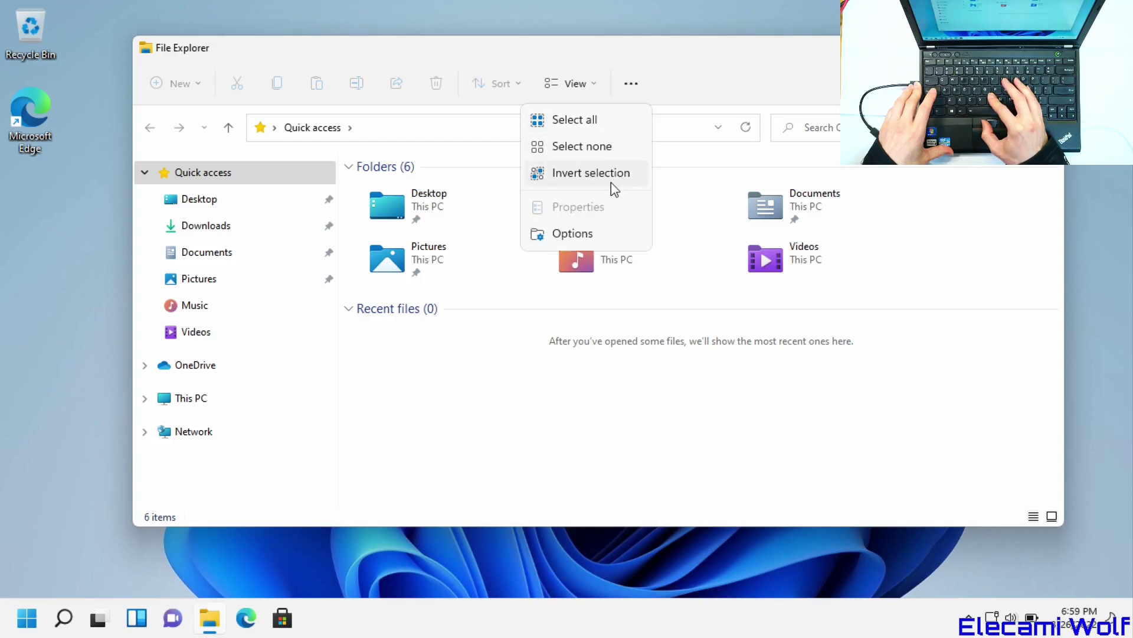
pyautogui.click(583, 232)
pyautogui.click(412, 234)
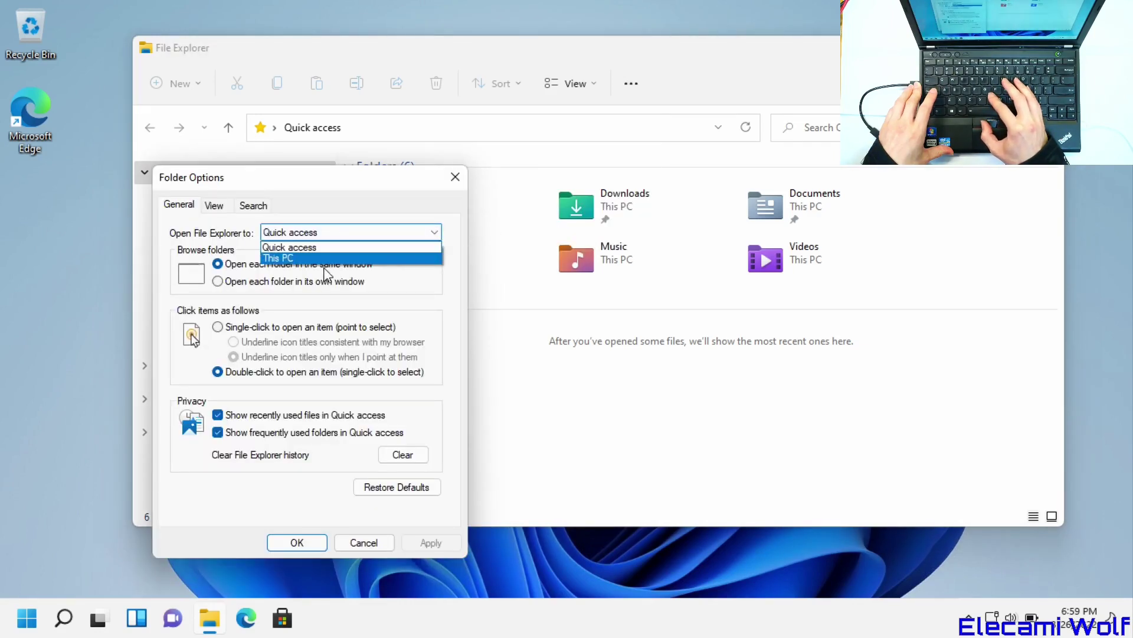
pyautogui.click(323, 259)
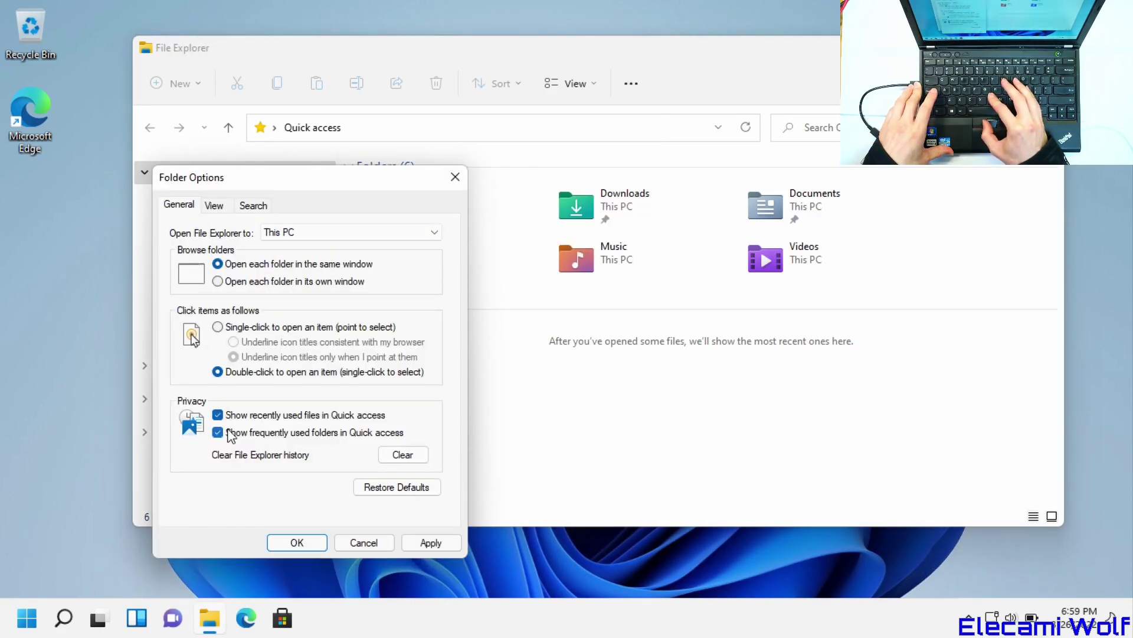
pyautogui.click(218, 434)
pyautogui.click(217, 415)
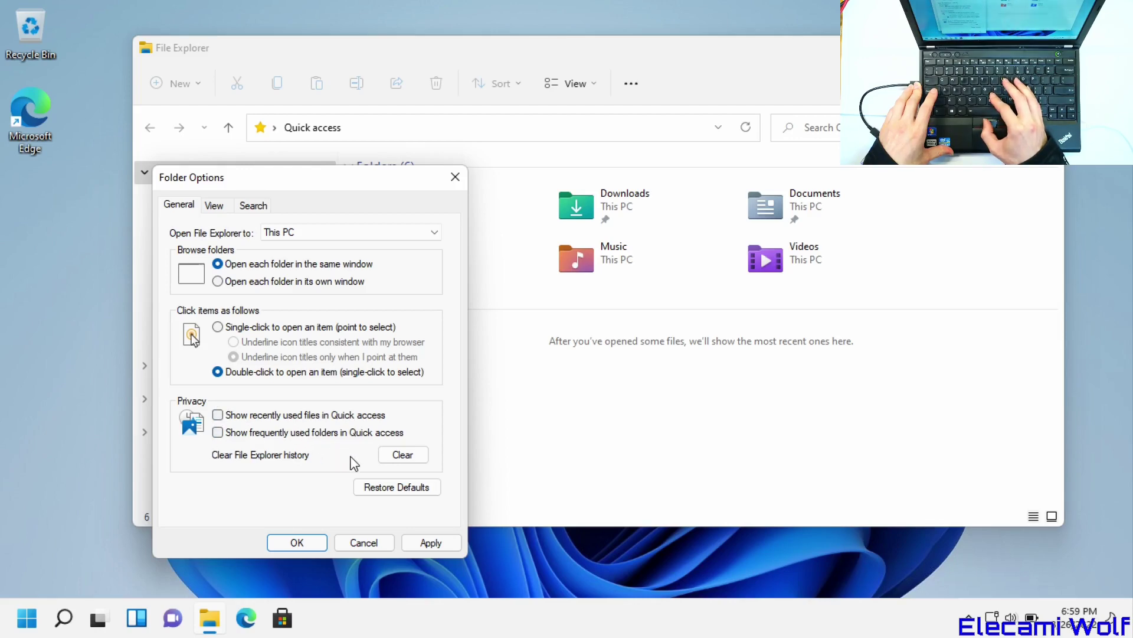
# - In the View options, show all folders and expand the navigation pane to the open folder
pyautogui.click(210, 206)
pyautogui.moveTo(437, 364); pyautogui.dragTo(449, 476)
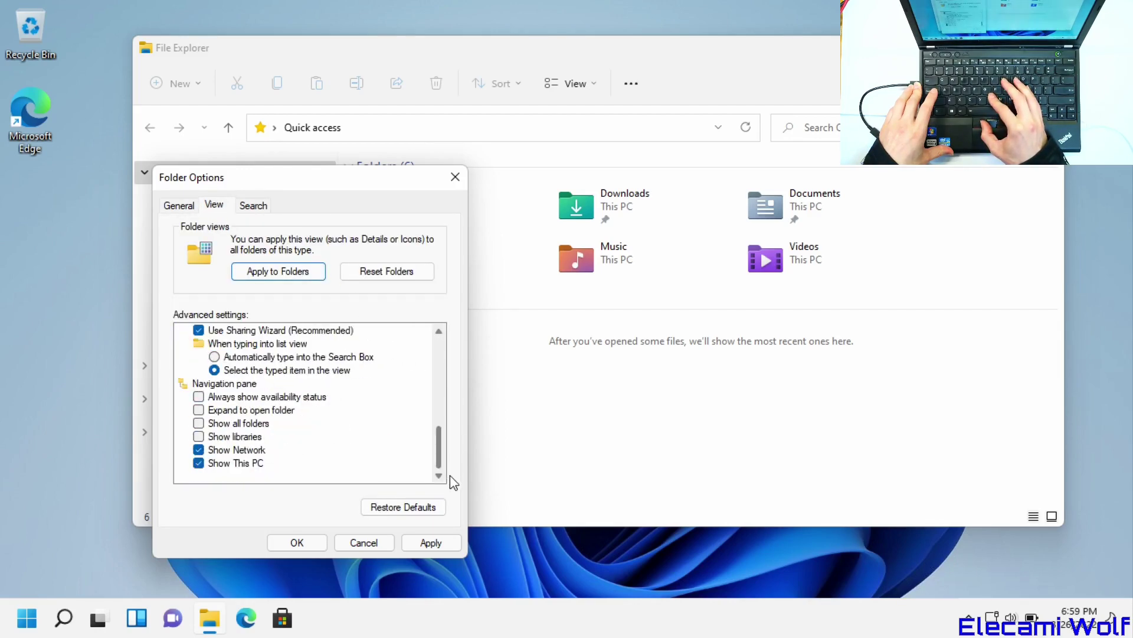
pyautogui.click(200, 423)
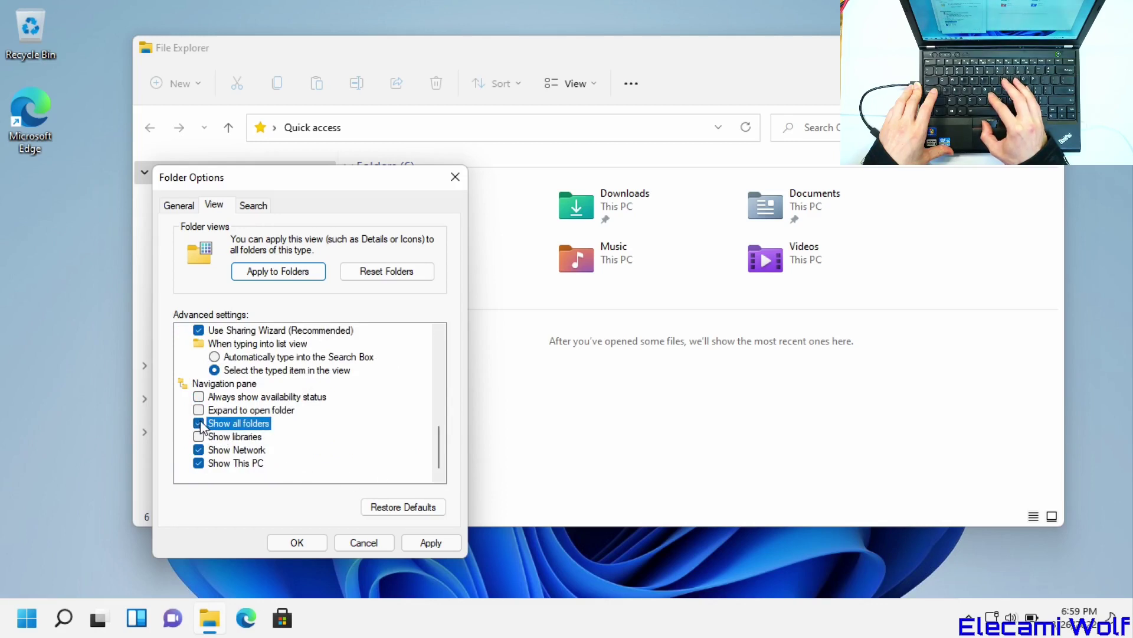
pyautogui.click(199, 411)
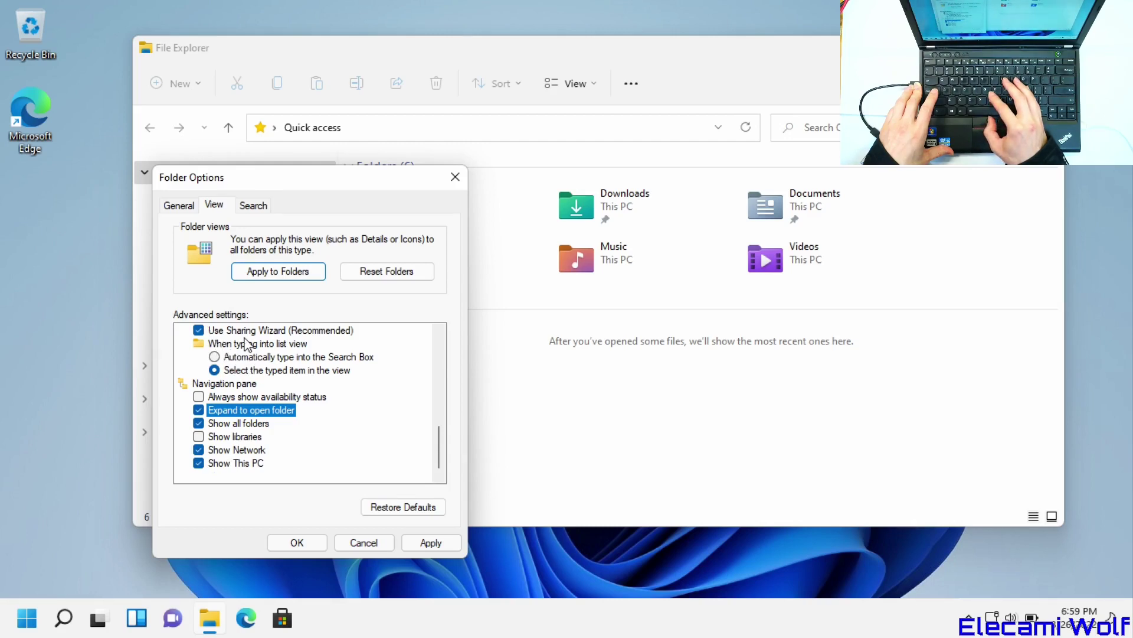
pyautogui.click(437, 332)
pyautogui.click(437, 332)
pyautogui.click(437, 332)
pyautogui.click(435, 335)
pyautogui.click(435, 334)
pyautogui.click(435, 334)
pyautogui.click(435, 335)
pyautogui.click(435, 335)
pyautogui.click(435, 334)
pyautogui.click(435, 335)
pyautogui.click(435, 335)
pyautogui.click(438, 332)
pyautogui.click(438, 332)
pyautogui.click(438, 332)
pyautogui.click(437, 332)
# - Show hidden files, extensions and protected system files, always show icons, then apply and close
pyautogui.click(303, 372)
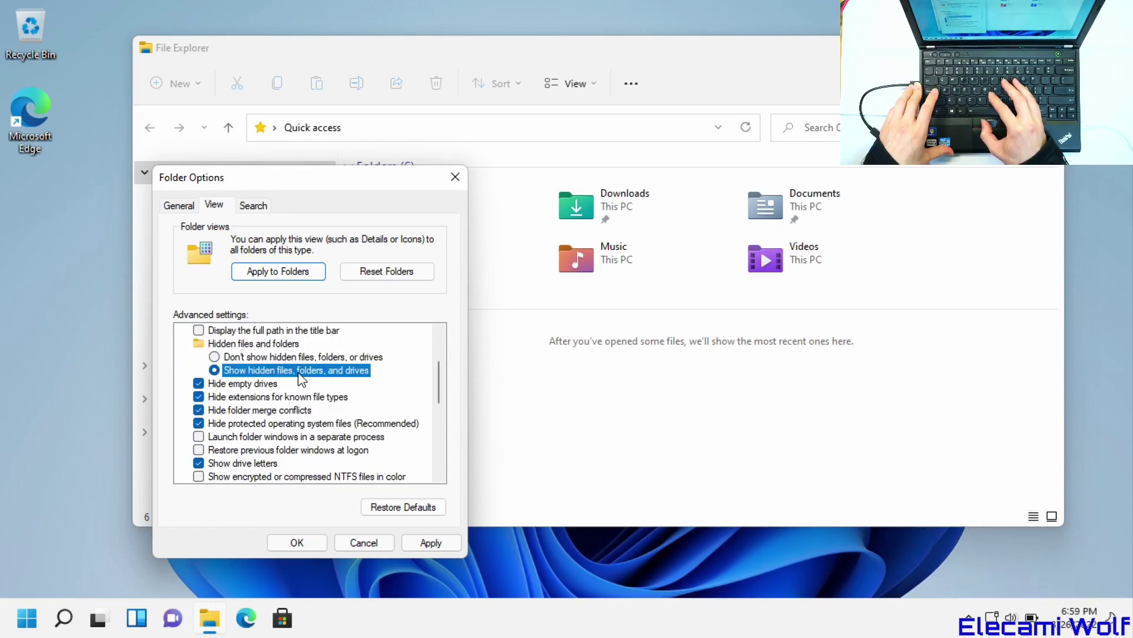
pyautogui.click(251, 402)
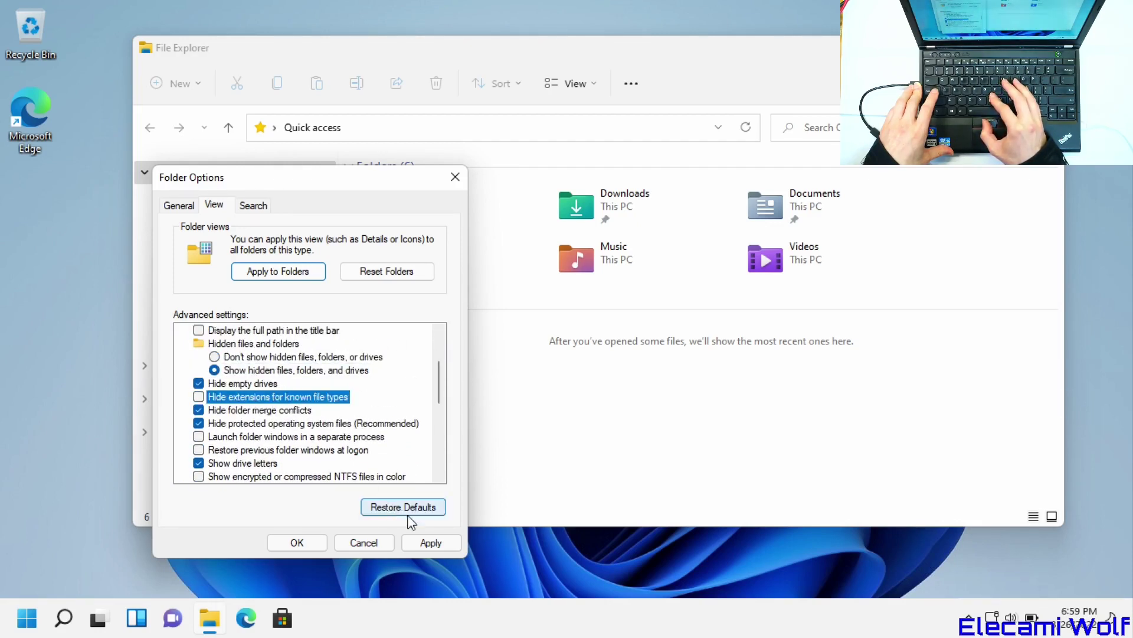
pyautogui.click(431, 542)
pyautogui.moveTo(438, 381); pyautogui.dragTo(441, 366)
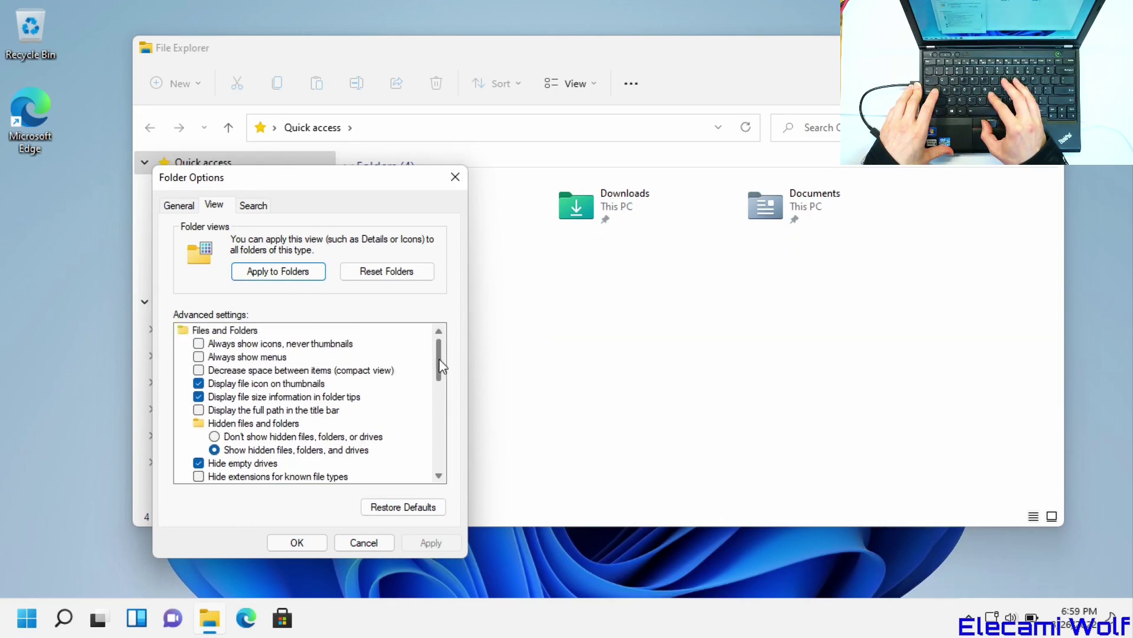
pyautogui.click(199, 344)
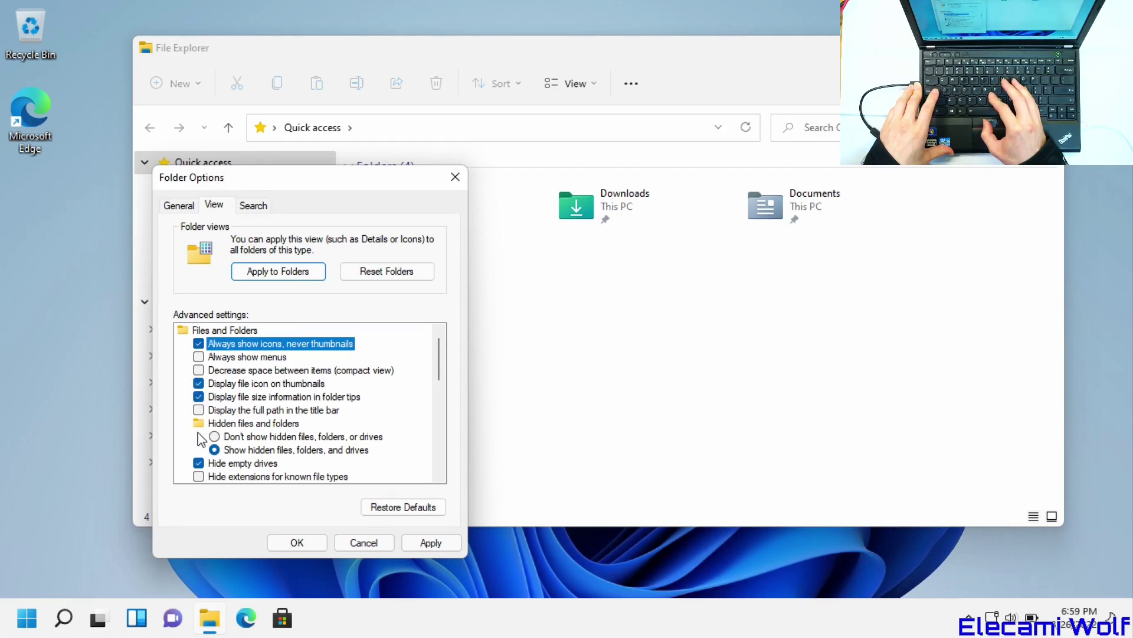
pyautogui.moveTo(443, 372); pyautogui.dragTo(438, 398)
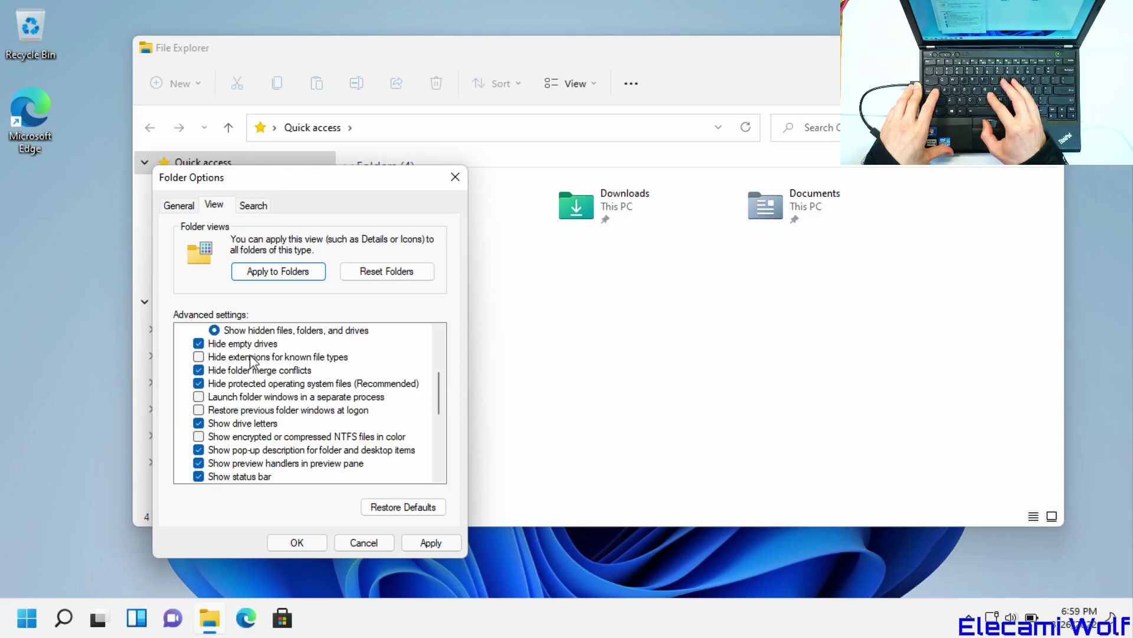
pyautogui.click(219, 384)
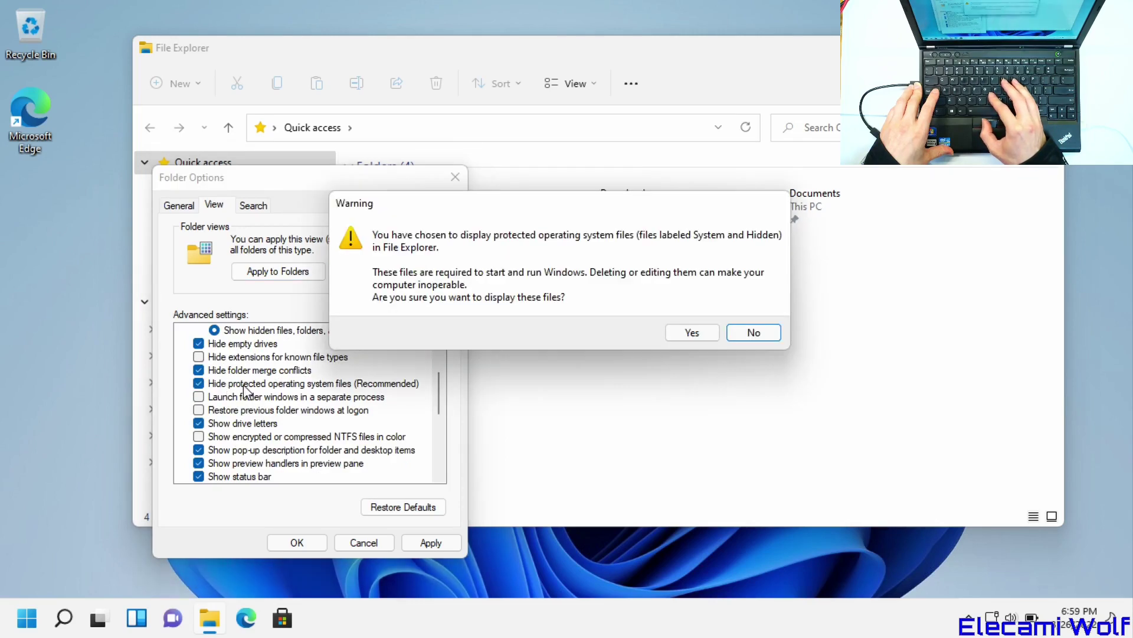
pyautogui.click(681, 336)
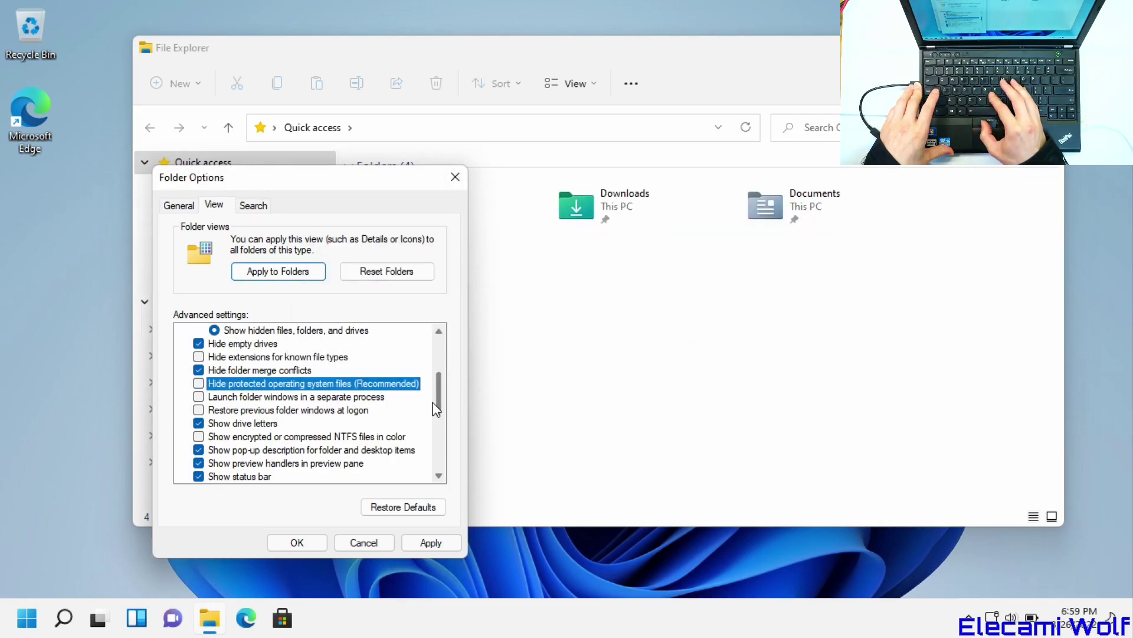
pyautogui.scroll(-5, 436, 409)
pyautogui.scroll(8, 417, 380)
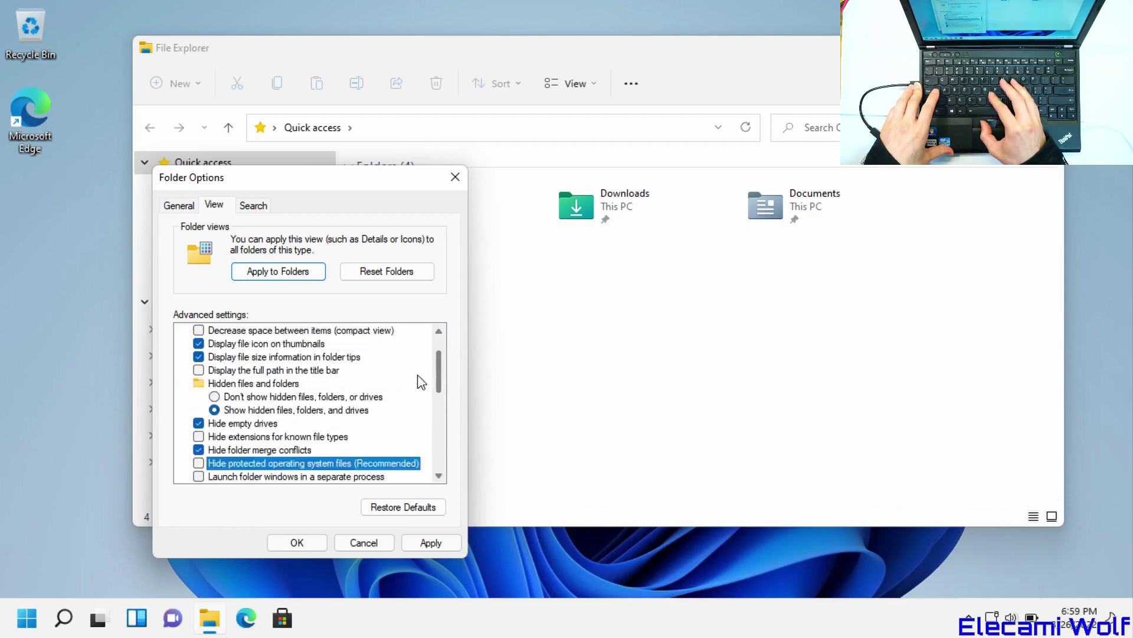
pyautogui.click(447, 547)
pyautogui.click(297, 543)
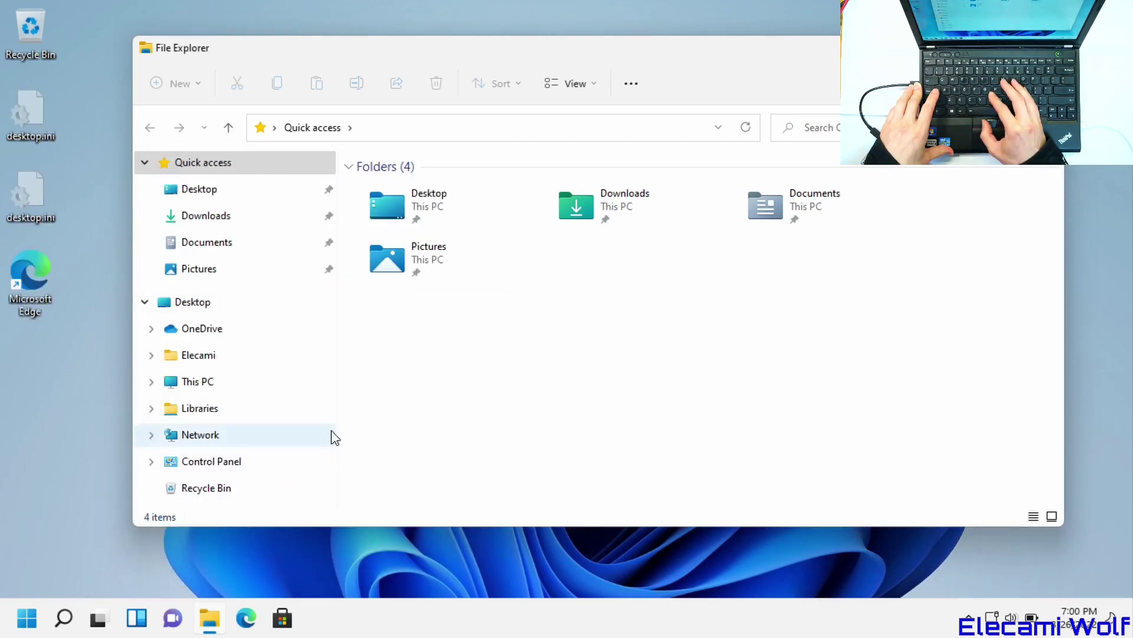
# - Widen the File Explorer navigation pane and switch to compact view
pyautogui.moveTo(337, 356); pyautogui.dragTo(371, 360)
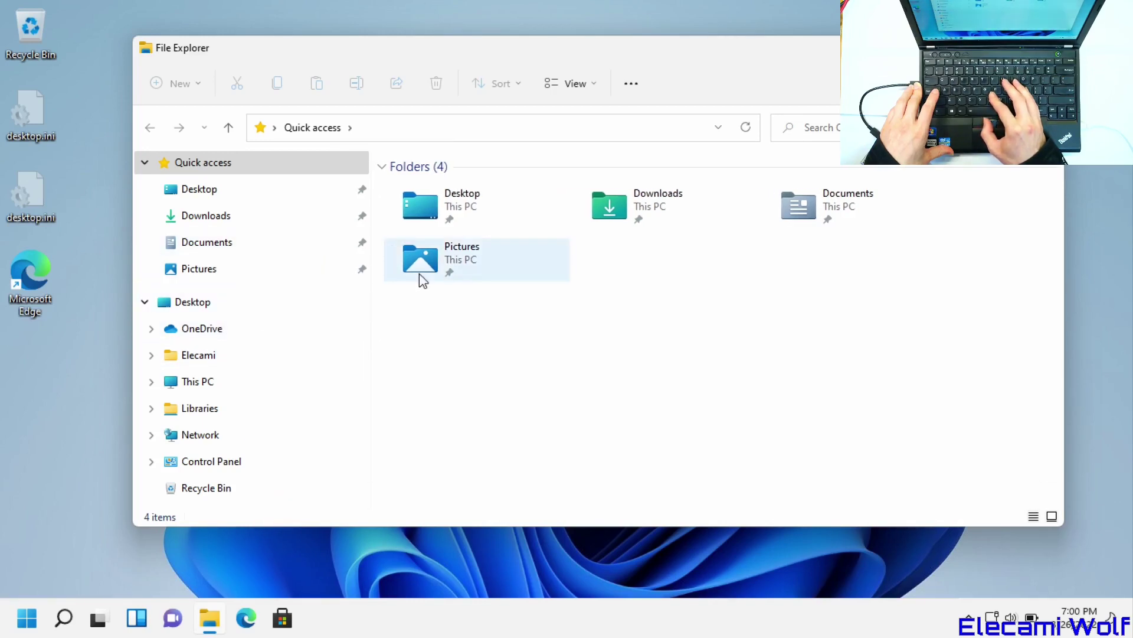
pyautogui.click(598, 84)
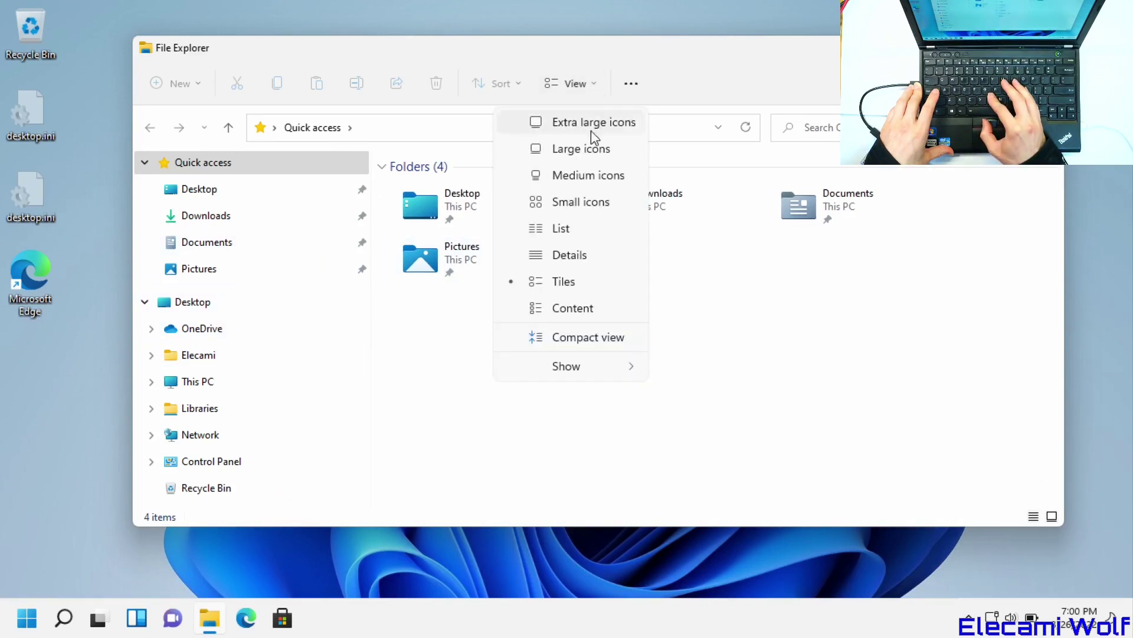
pyautogui.click(569, 337)
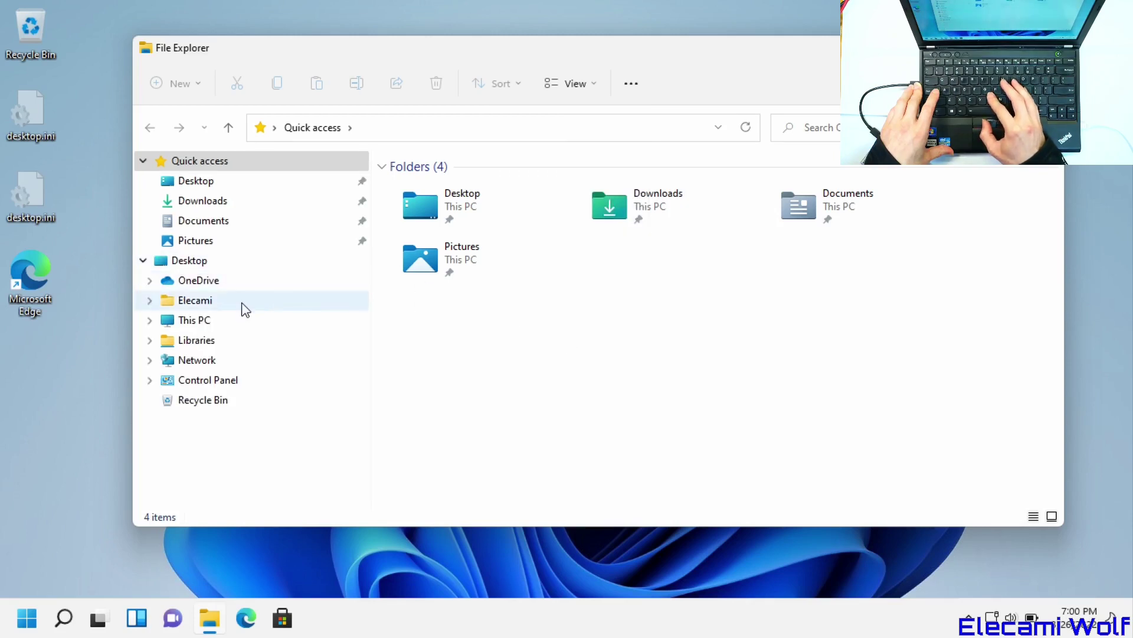
# - Browse from This PC into Local Disk (C:) > Program Files (x86)
pyautogui.click(286, 324)
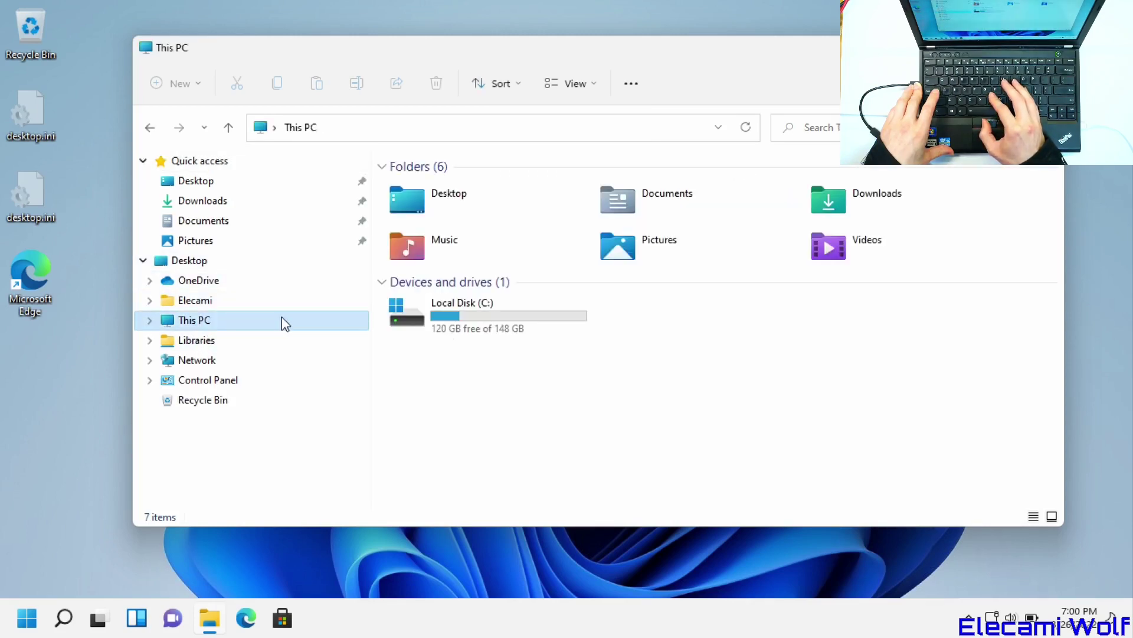
pyautogui.doubleClick(419, 314)
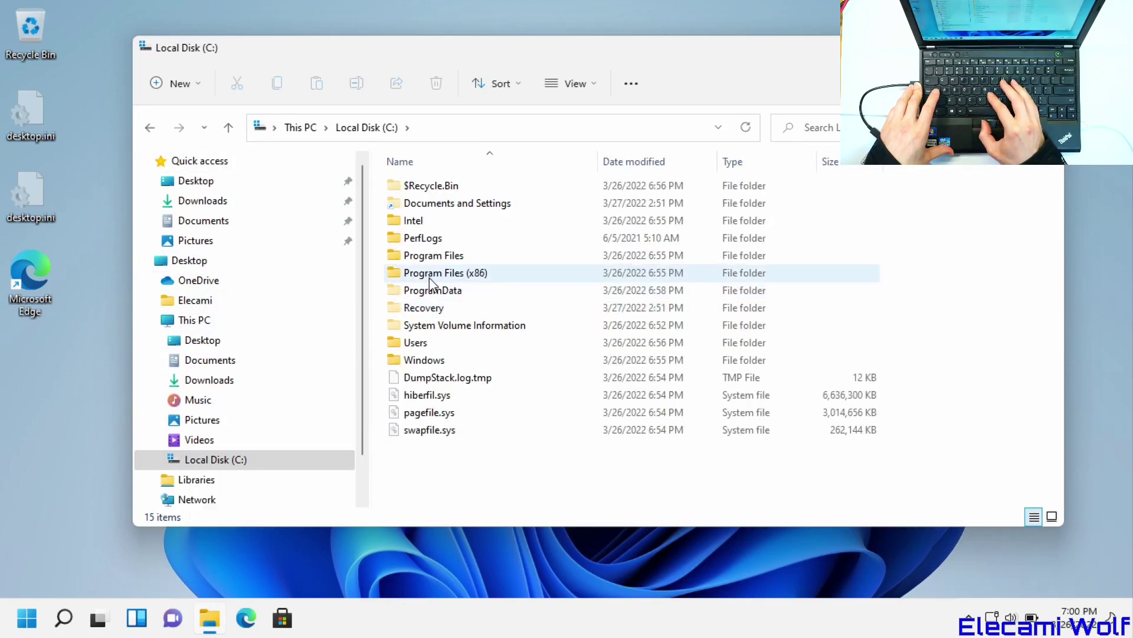
pyautogui.doubleClick(442, 273)
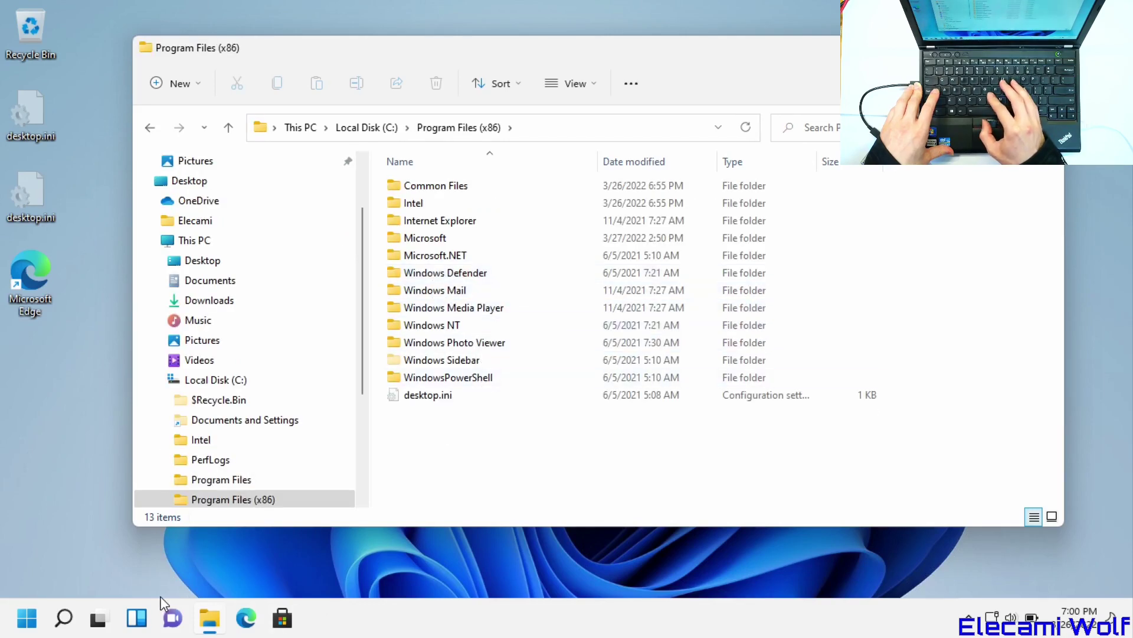
# - Search 'dark' to reach Color settings and set the Windows mode to Dark
pyautogui.press('super')
pyautogui.write('dark')
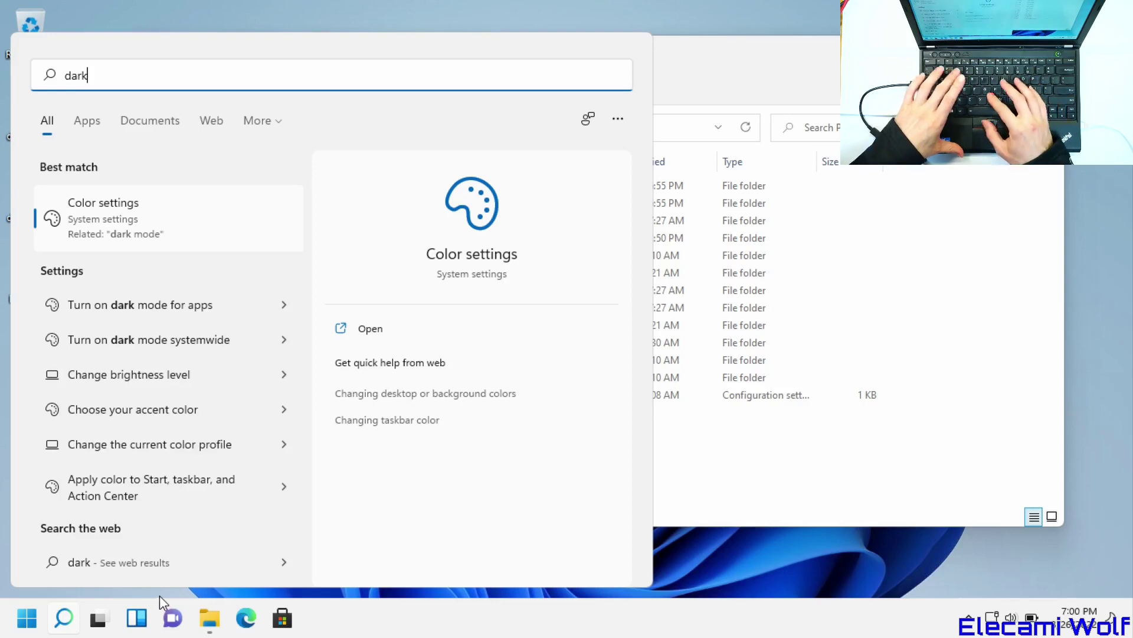
pyautogui.press('Return')
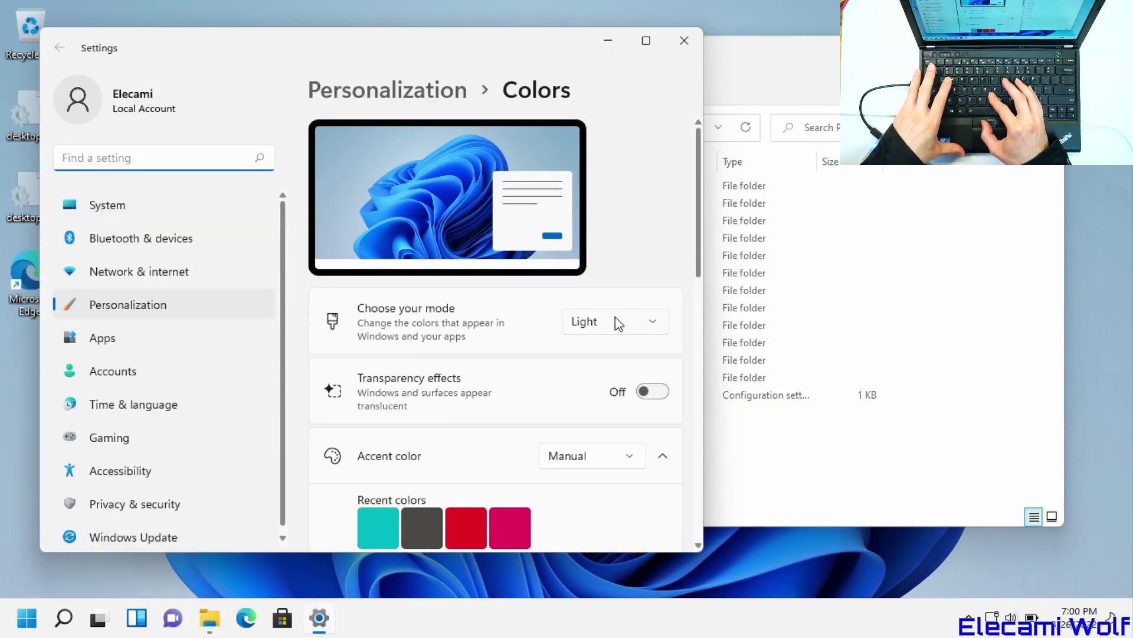
pyautogui.click(618, 323)
pyautogui.click(595, 350)
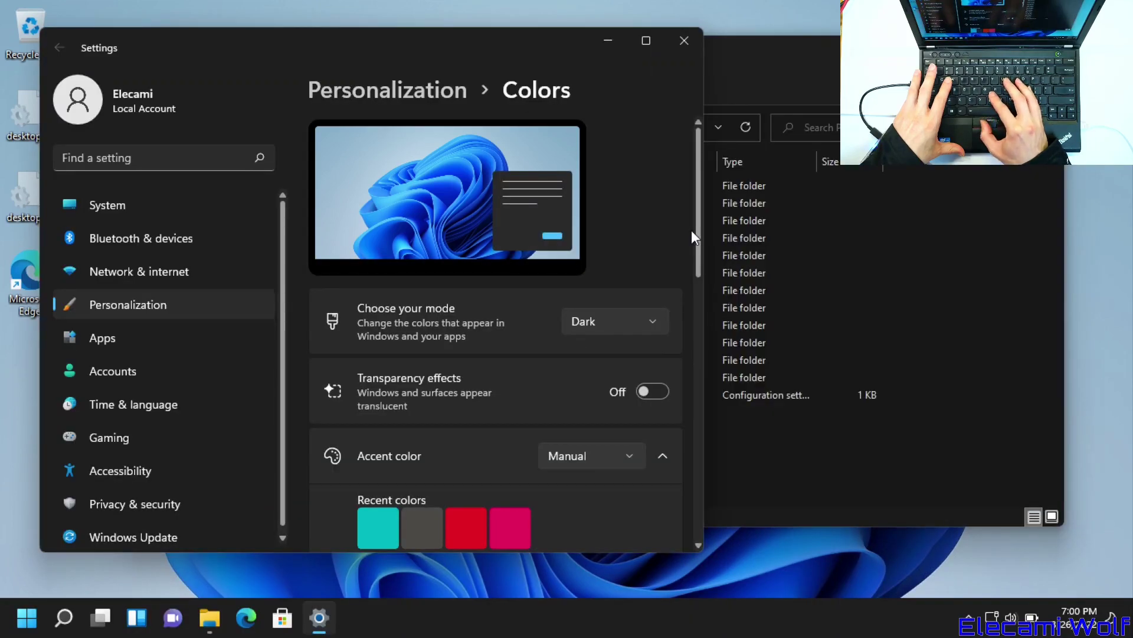
# - Pick dark grey as the accent colour, close Settings and reposition Explorer
pyautogui.moveTo(692, 232); pyautogui.dragTo(692, 333)
pyautogui.scroll(-5, 681, 354)
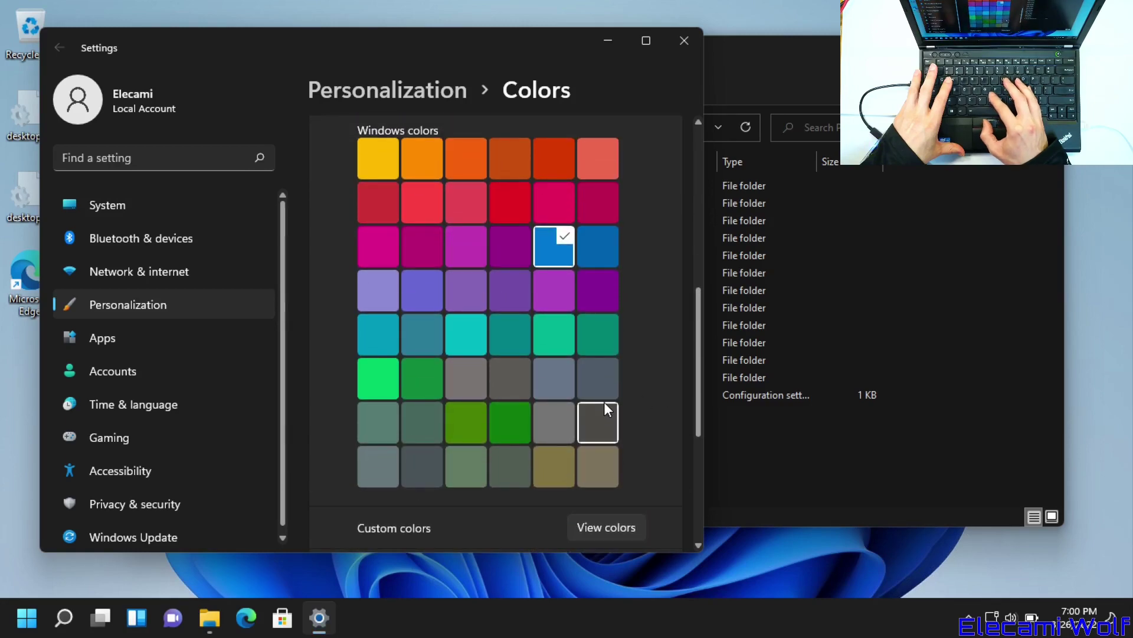
pyautogui.click(605, 405)
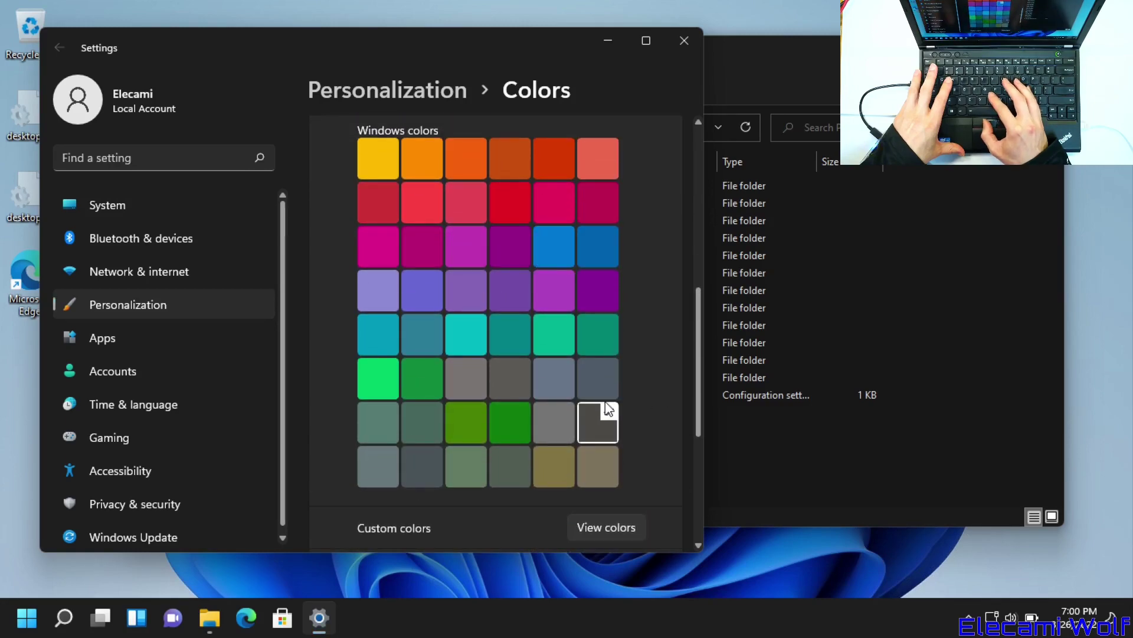
pyautogui.click(684, 40)
pyautogui.moveTo(657, 48); pyautogui.dragTo(689, 80)
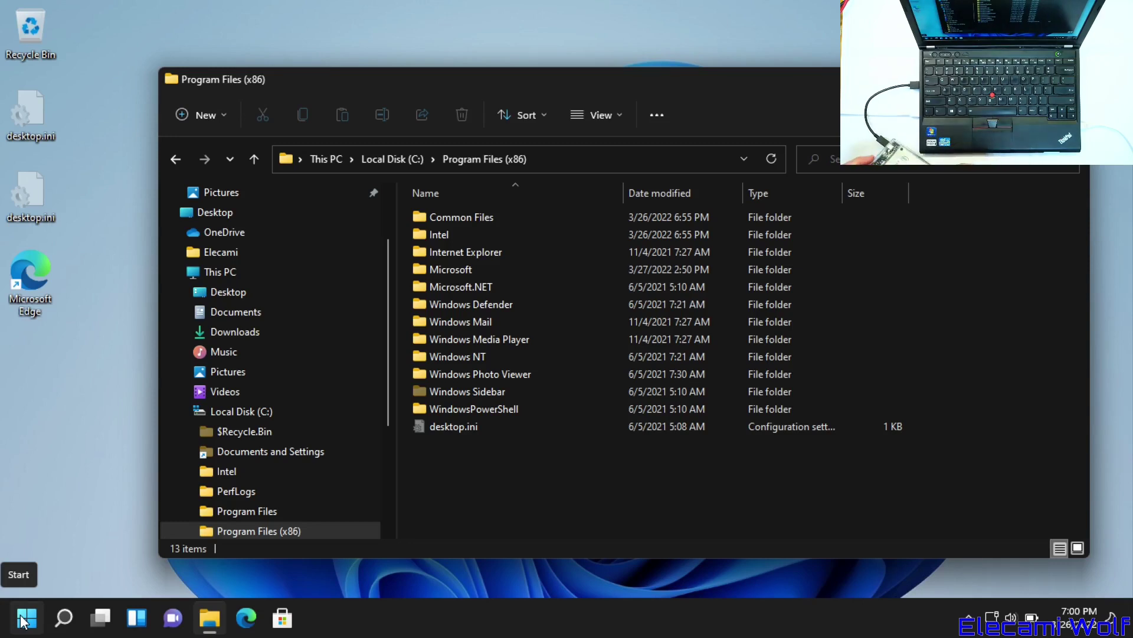
# - Bring up the Start menu power options to shut Windows down
pyautogui.click(35, 629)
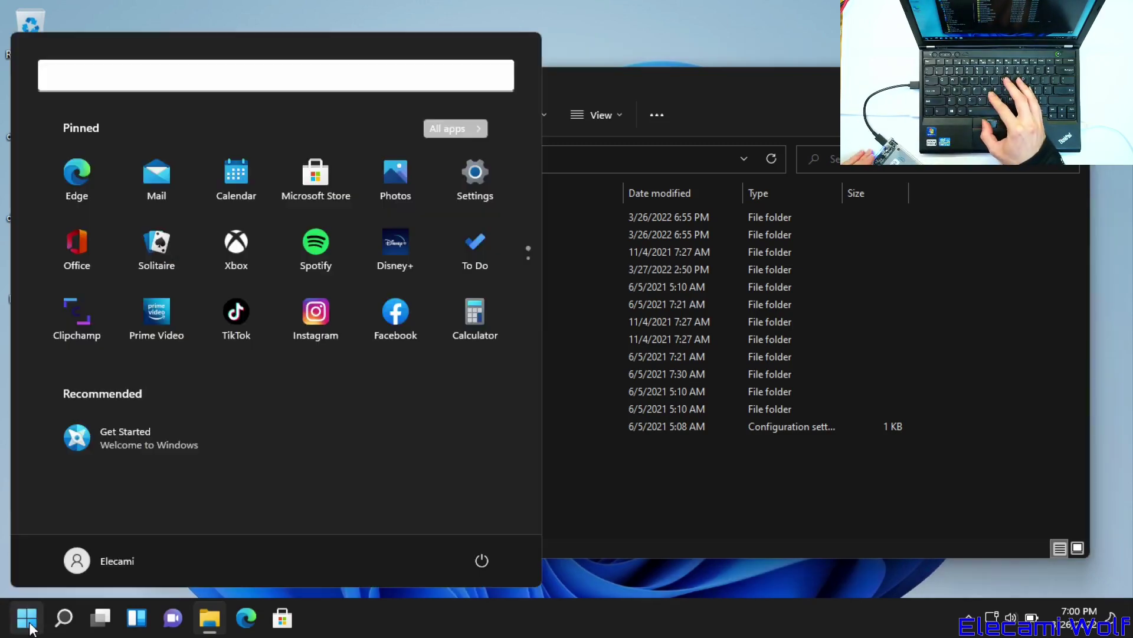
pyautogui.click(485, 561)
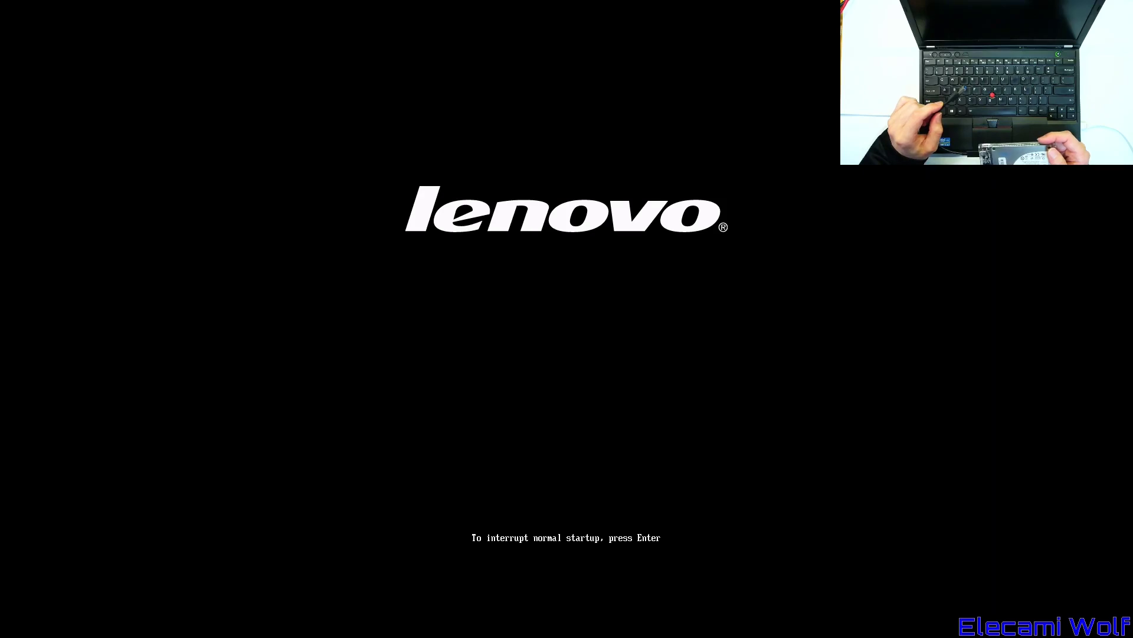
# - Interrupt the Lenovo startup with F12 to choose the boot device
pyautogui.press('F12')
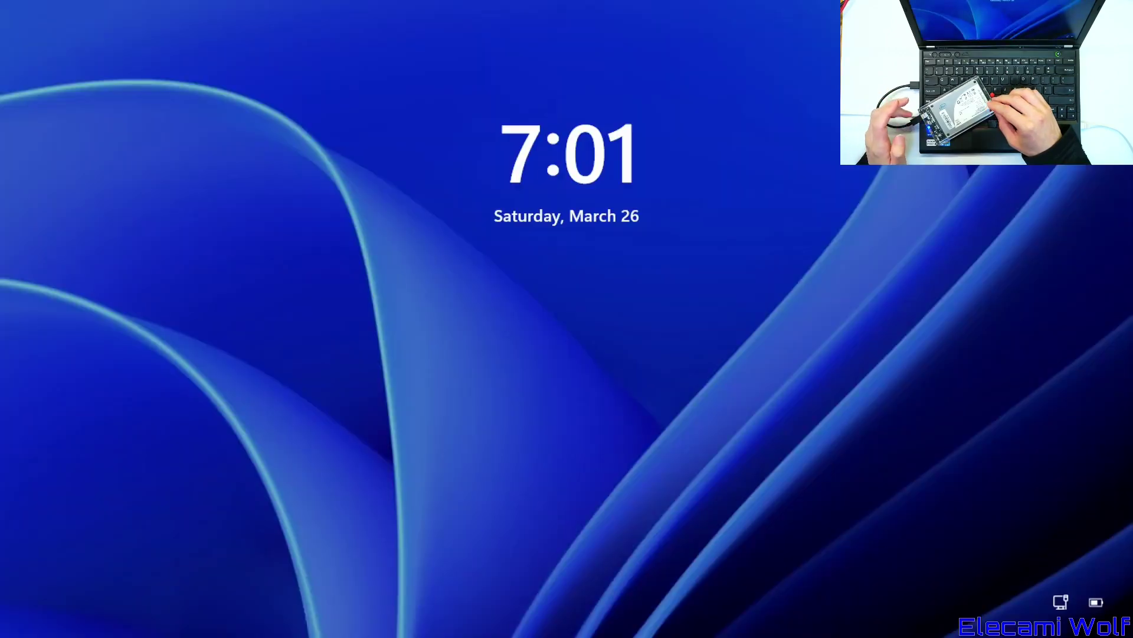
# - Sign in with the account password and open quick settings showing 79% battery
pyautogui.press('space')
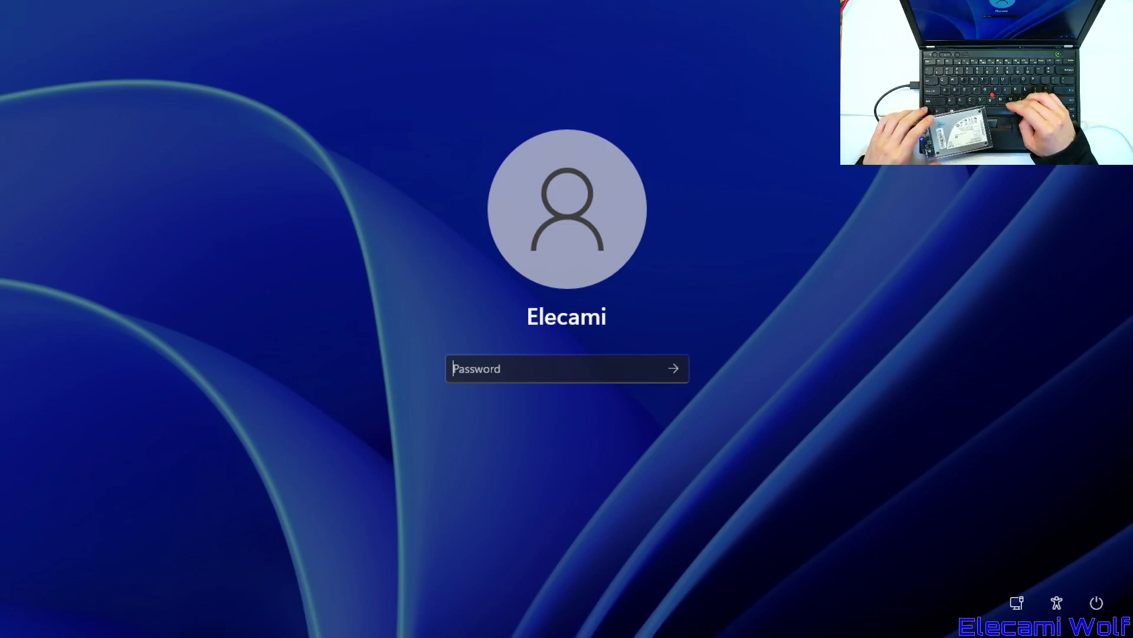
pyautogui.write('*******')
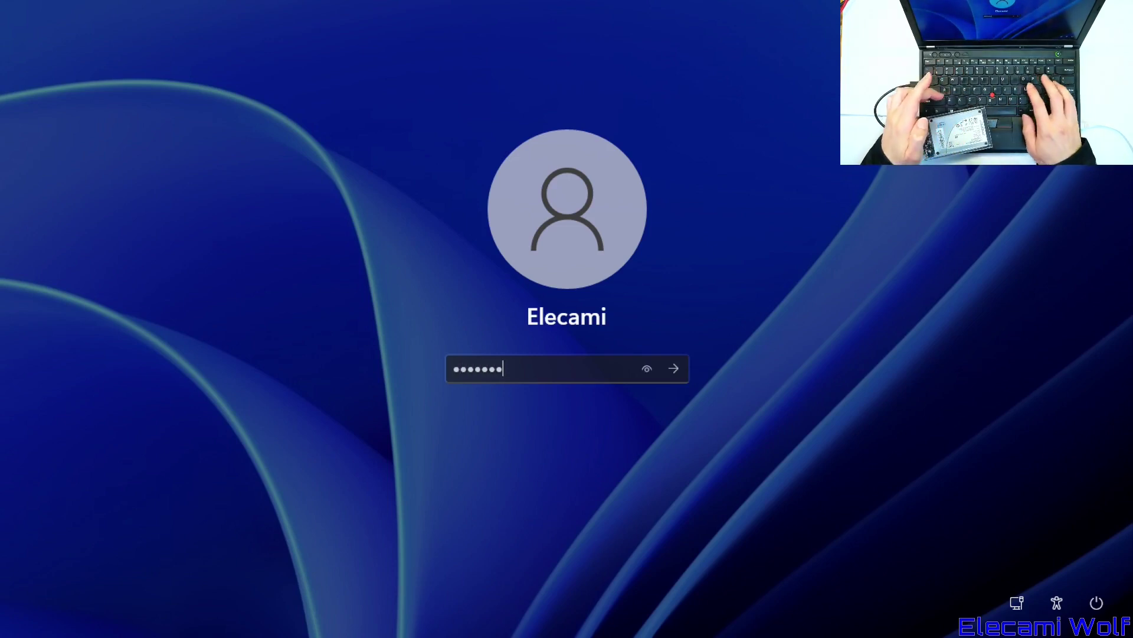
pyautogui.press('Return')
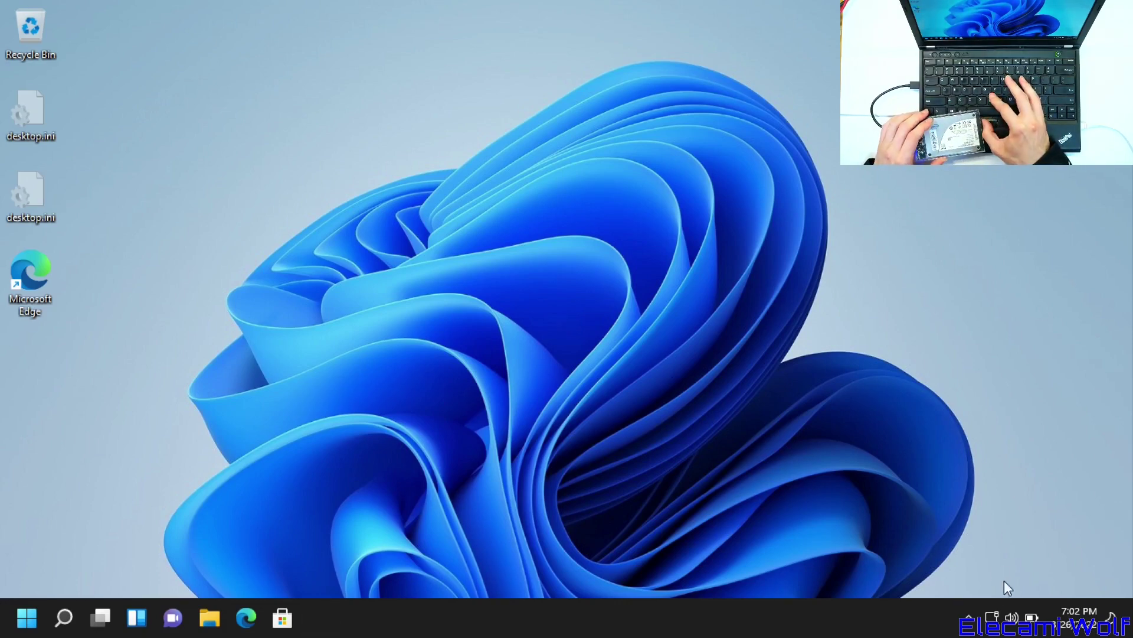
pyautogui.click(1012, 617)
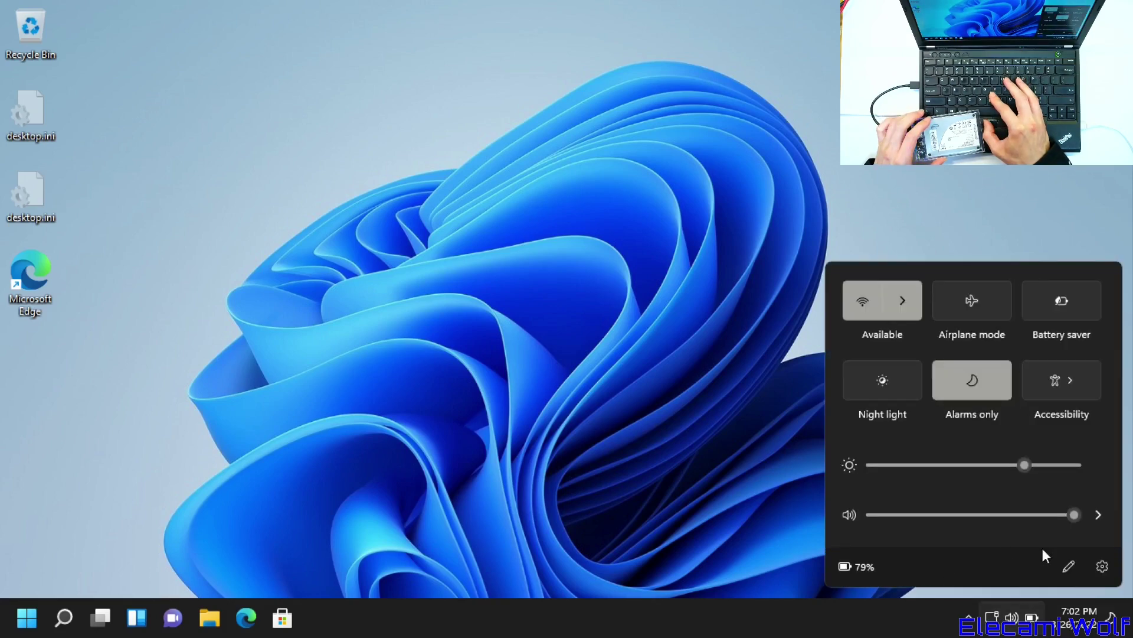
# - Open full Settings, enlarge it on Windows Update, and start downloading pending updates
pyautogui.click(1101, 567)
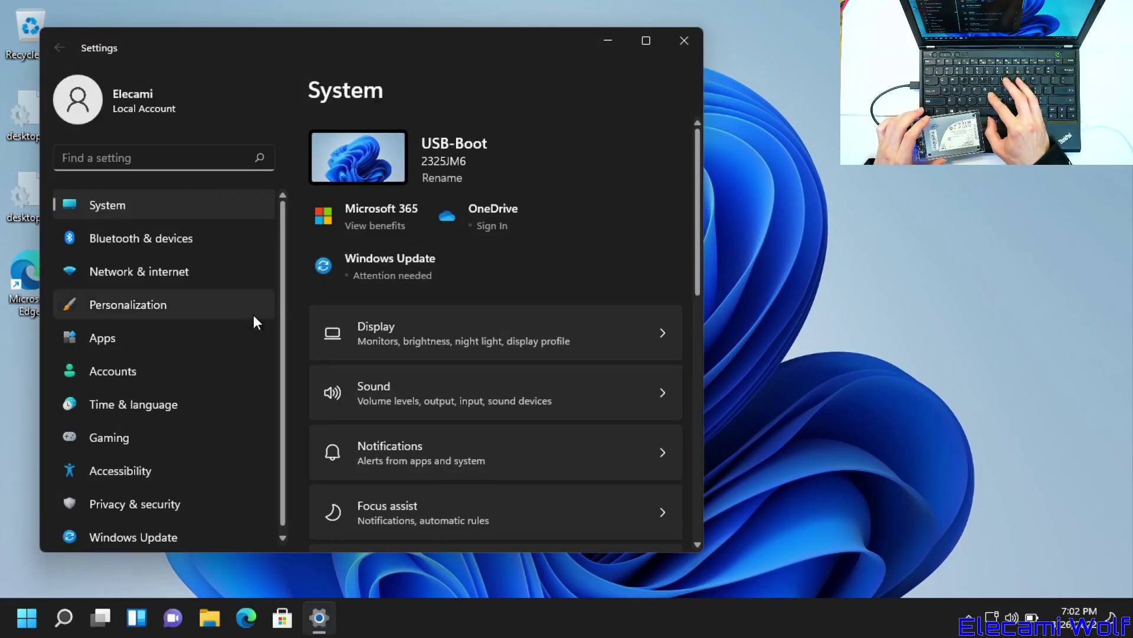
pyautogui.click(182, 531)
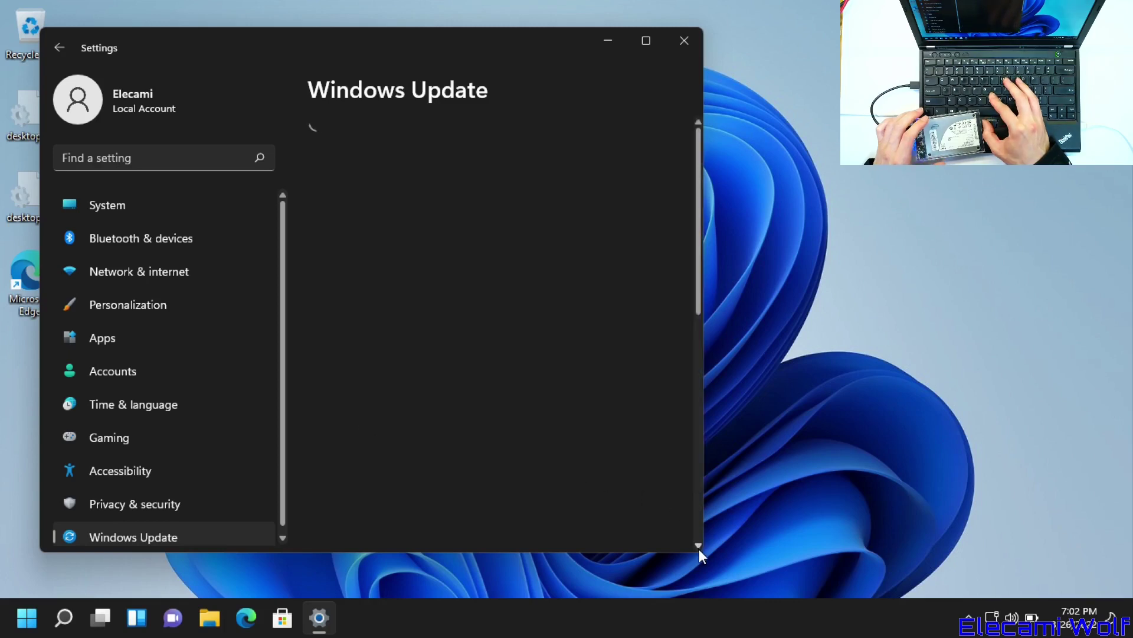
pyautogui.moveTo(704, 553); pyautogui.dragTo(817, 573)
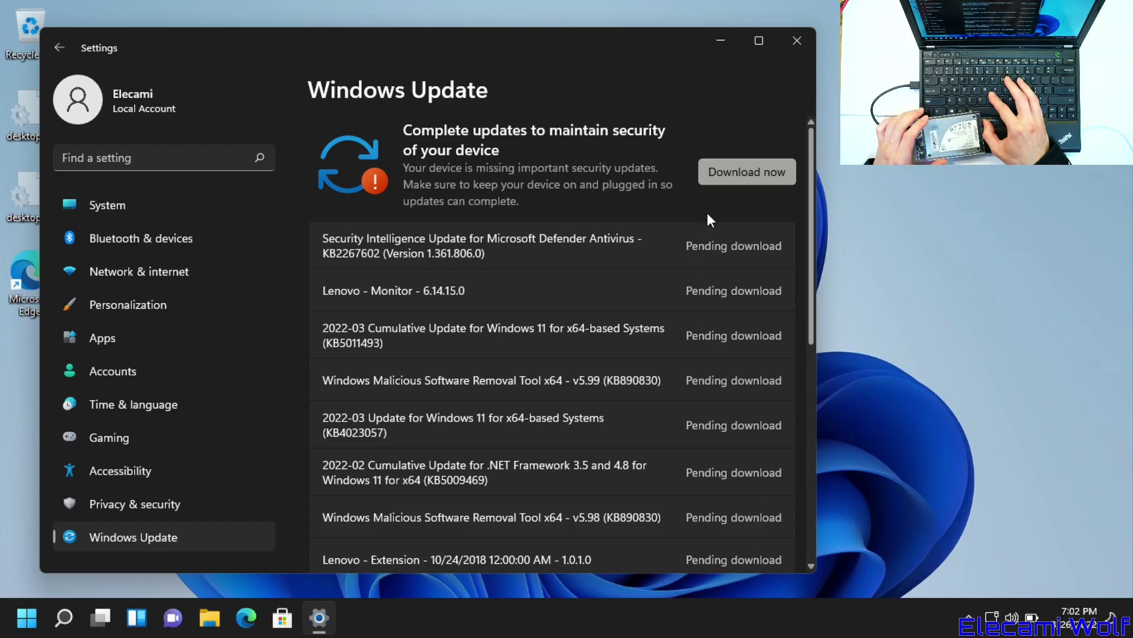
pyautogui.moveTo(807, 224); pyautogui.dragTo(770, 189)
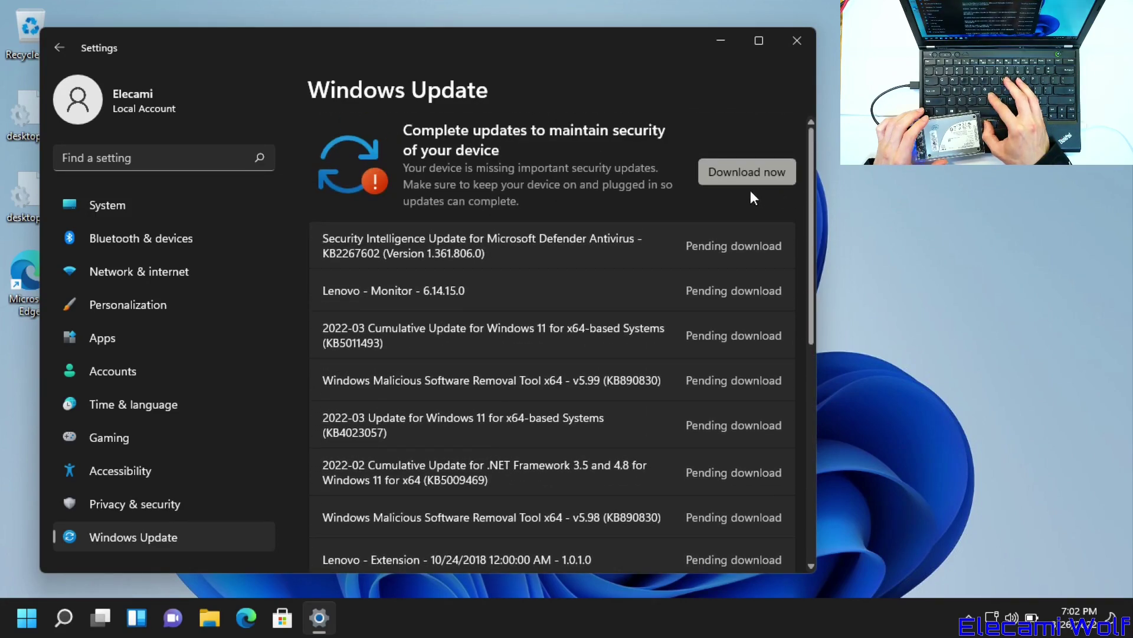
pyautogui.click(743, 171)
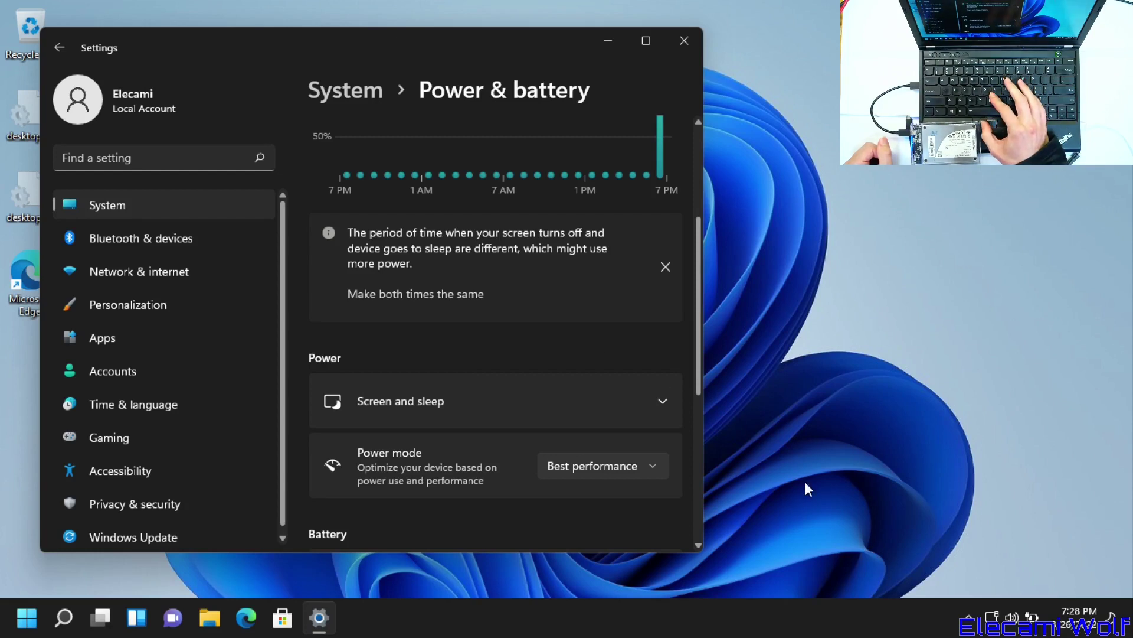
pyautogui.click(1016, 620)
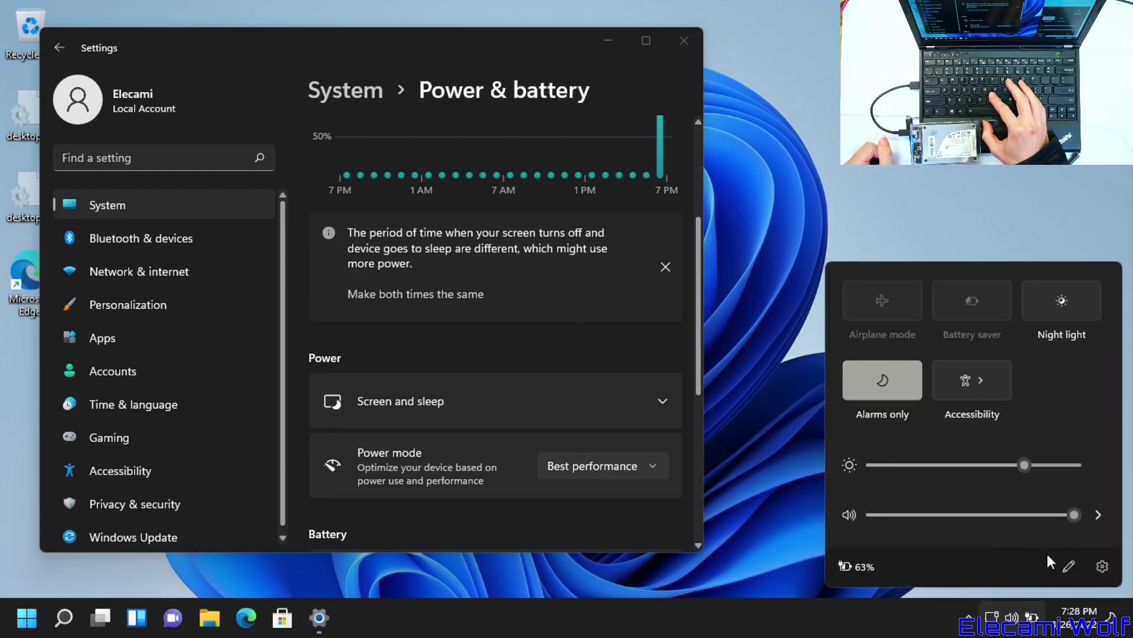
pyautogui.click(1009, 629)
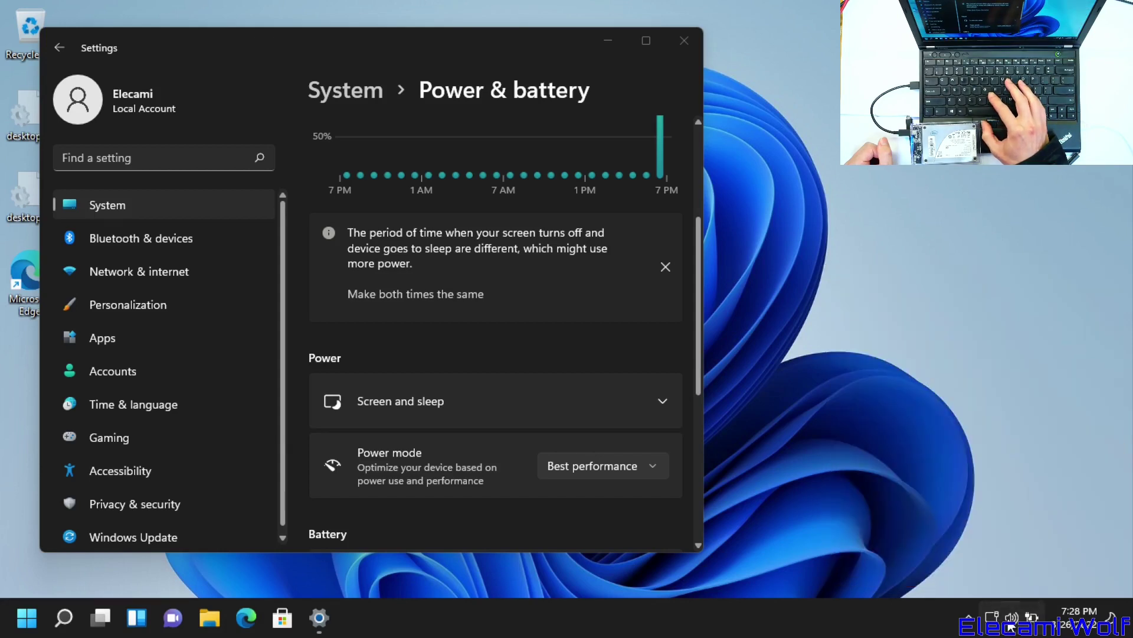
pyautogui.click(1013, 617)
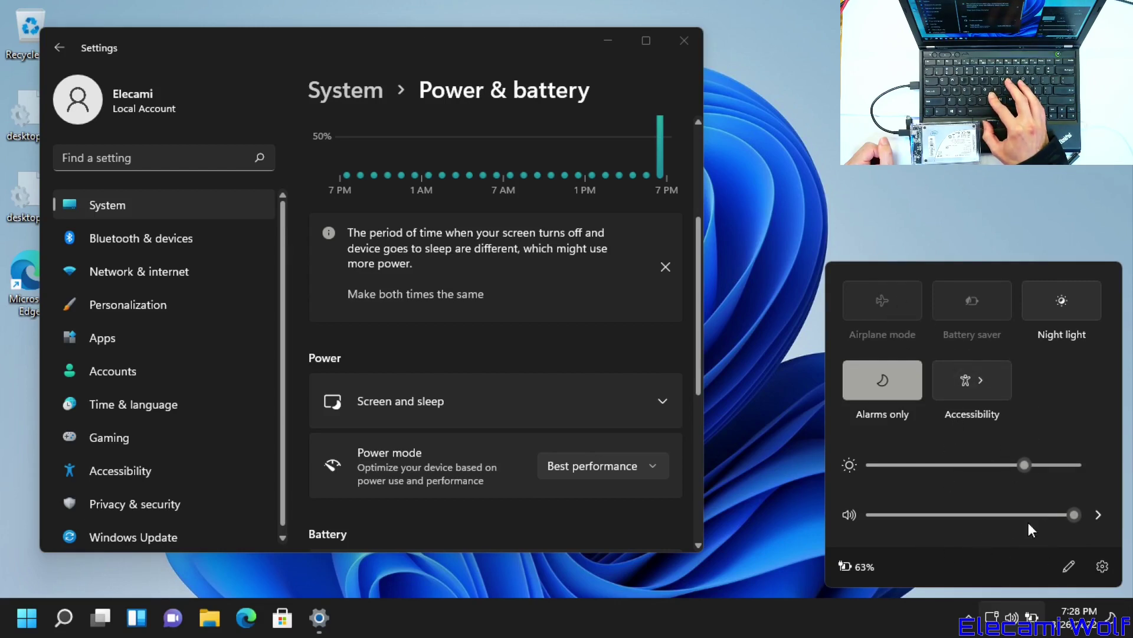
pyautogui.click(798, 483)
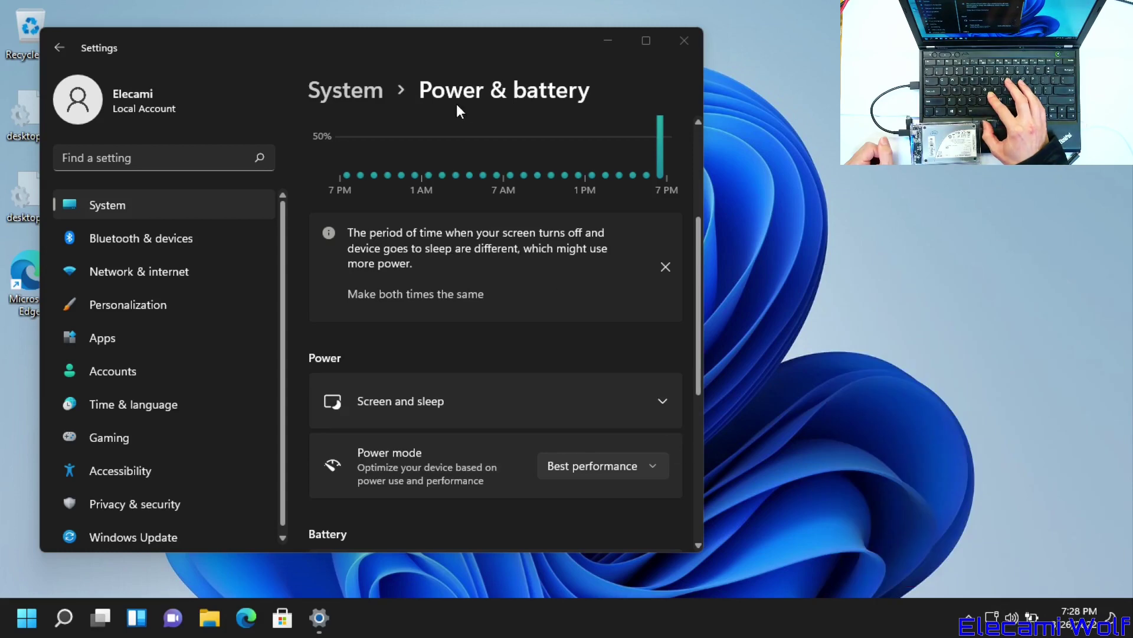
pyautogui.moveTo(394, 34); pyautogui.dragTo(400, 31)
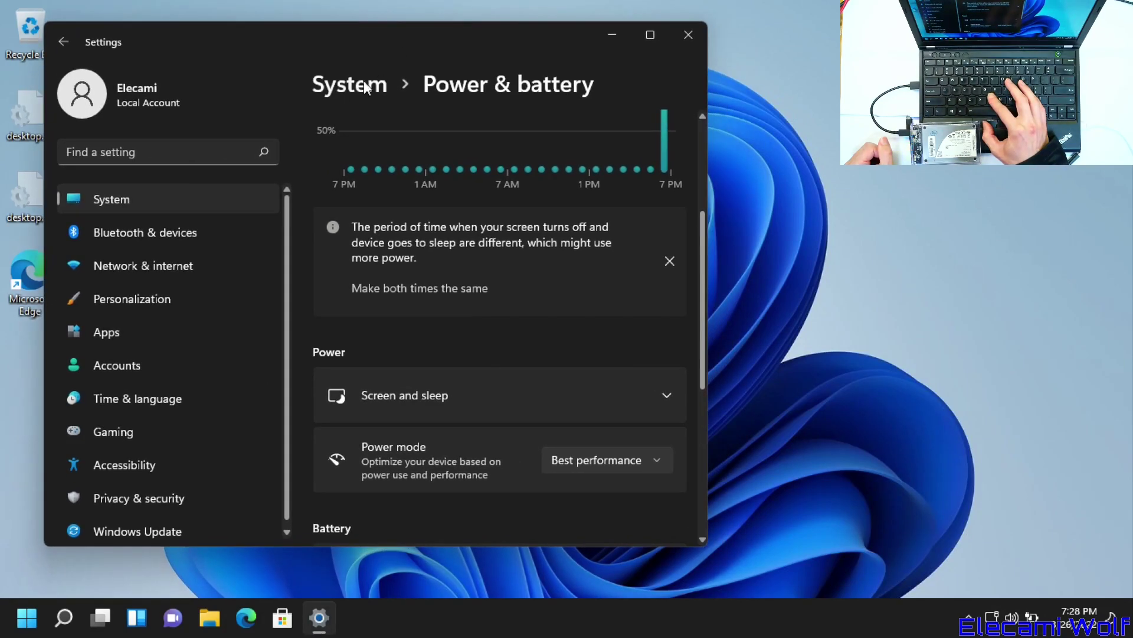
pyautogui.click(594, 462)
pyautogui.click(601, 462)
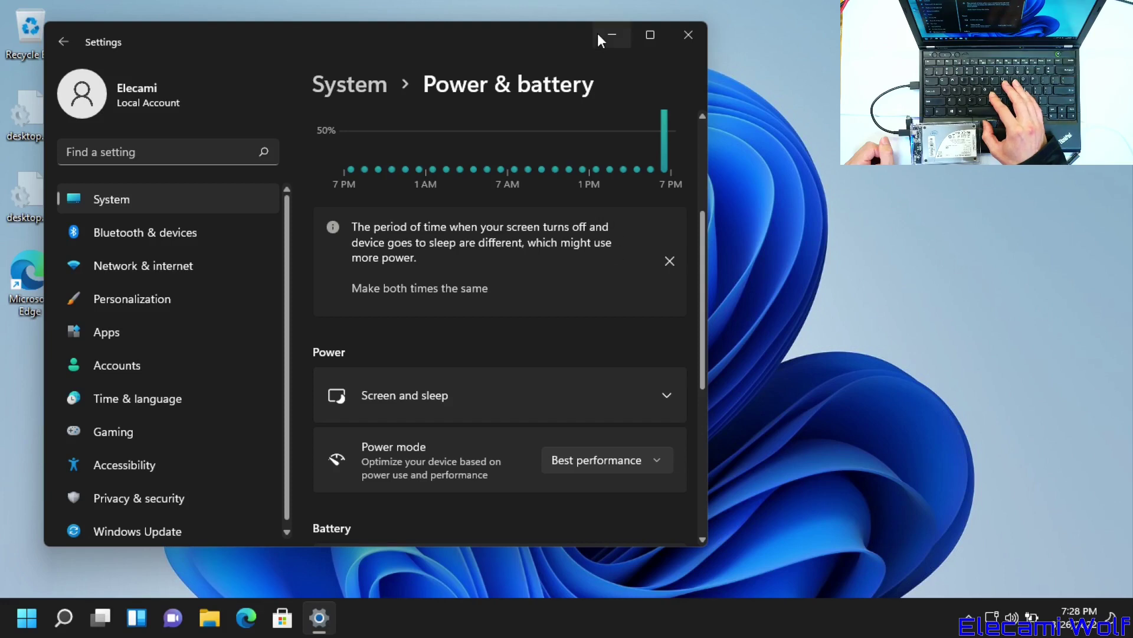
# - Go to the Windows Update page in Settings to restart from there
pyautogui.click(131, 534)
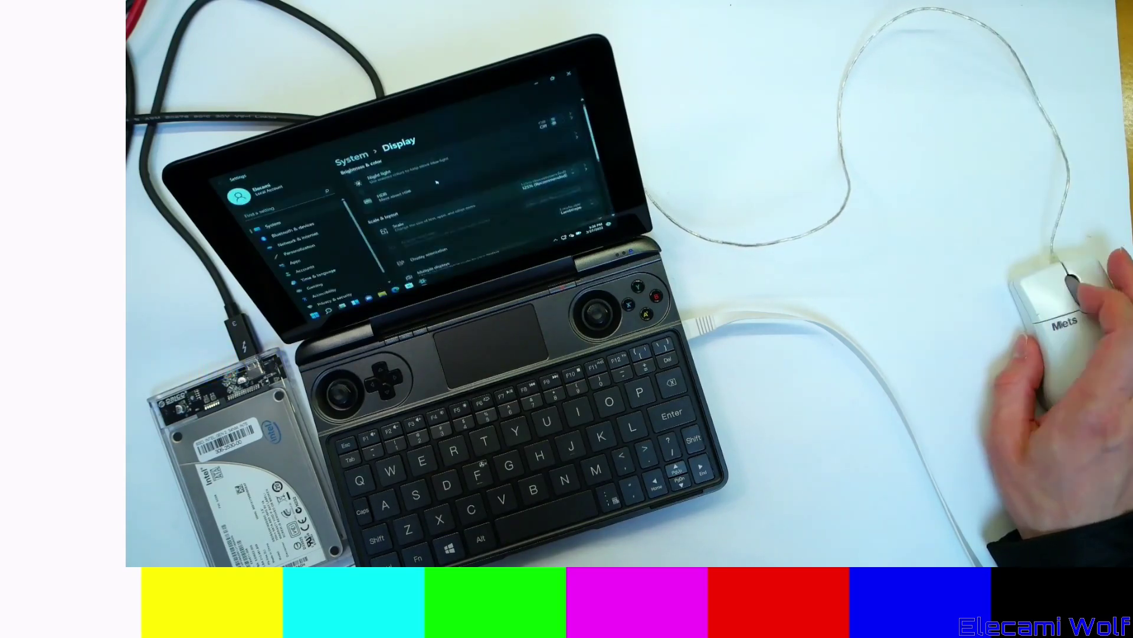
pyautogui.scroll(-1, 310, 211)
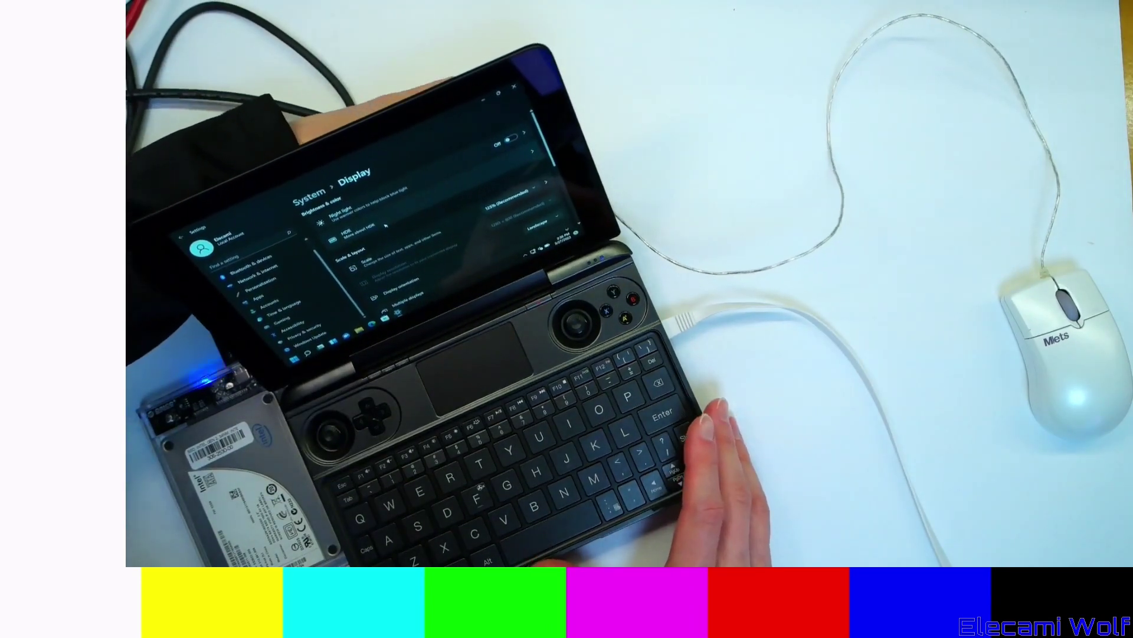
pyautogui.scroll(-5, 386, 225)
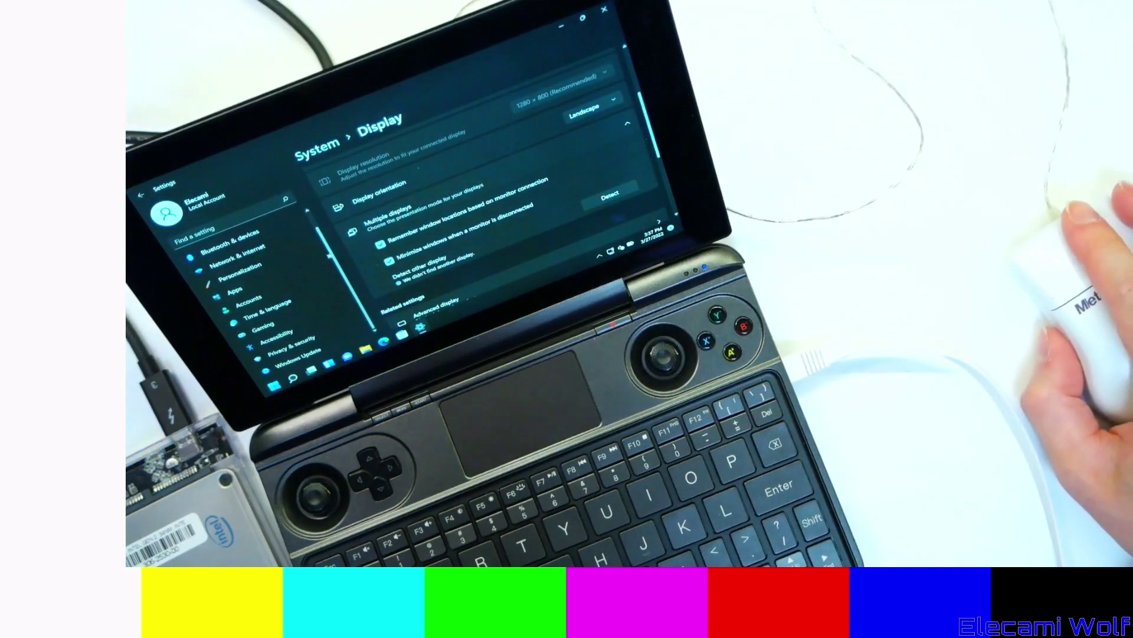
# - Go to Windows Update so downloads run, toggling quick settings open and closed
pyautogui.click(323, 349)
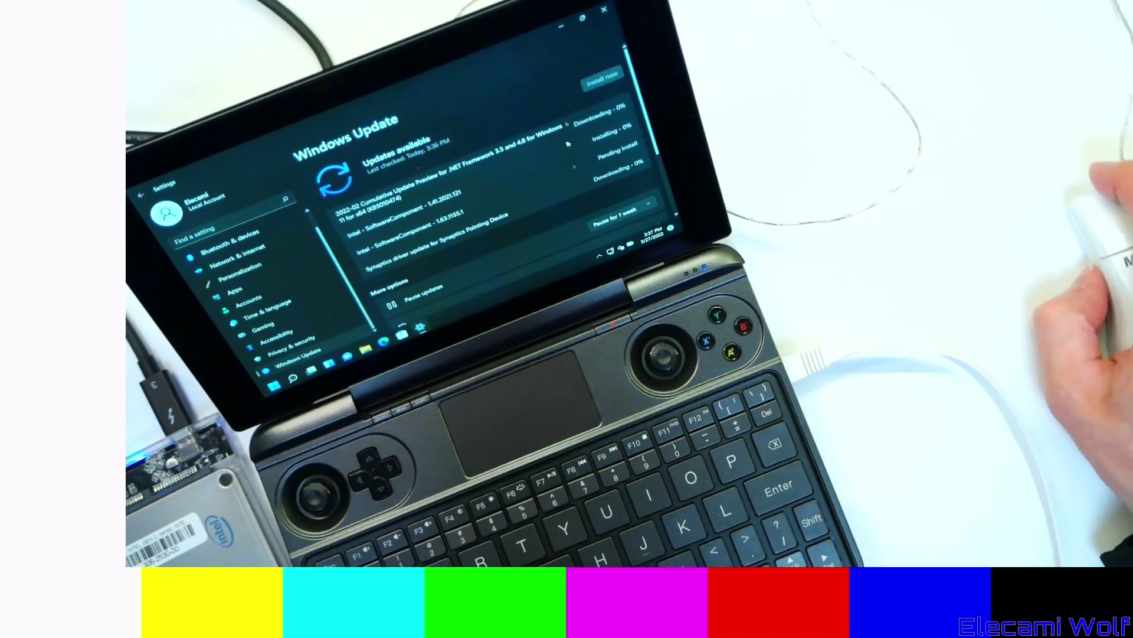
pyautogui.click(621, 246)
pyautogui.click(623, 247)
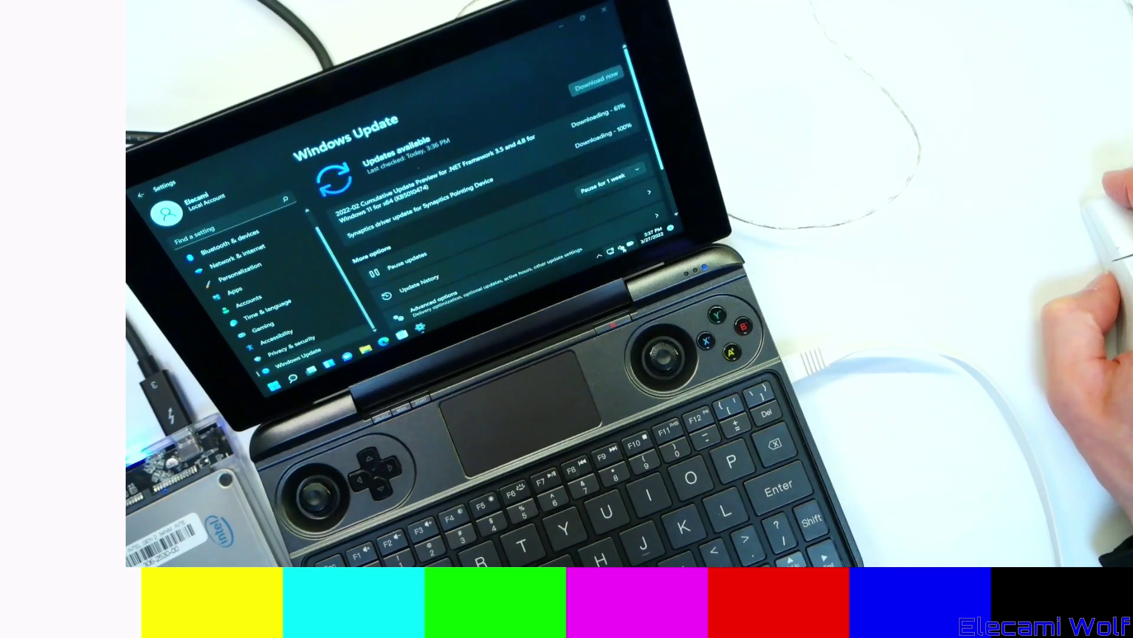
pyautogui.click(623, 248)
pyautogui.click(568, 272)
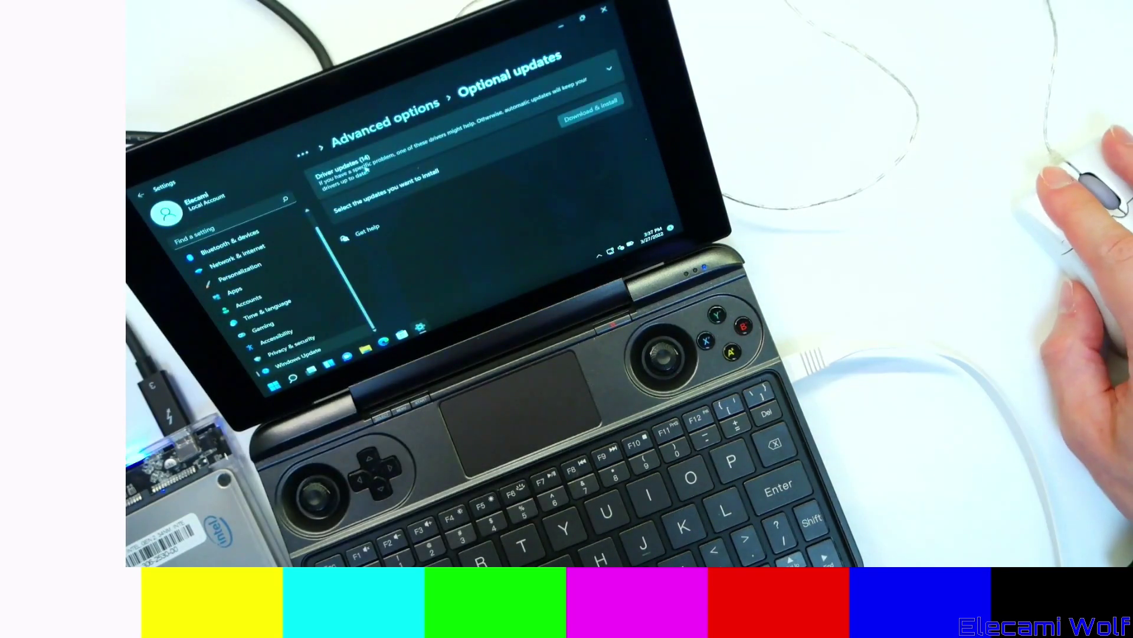
# - Expand and scroll through the 14 optional driver updates, then collapse the list
pyautogui.click(350, 172)
pyautogui.scroll(-10, 344, 210)
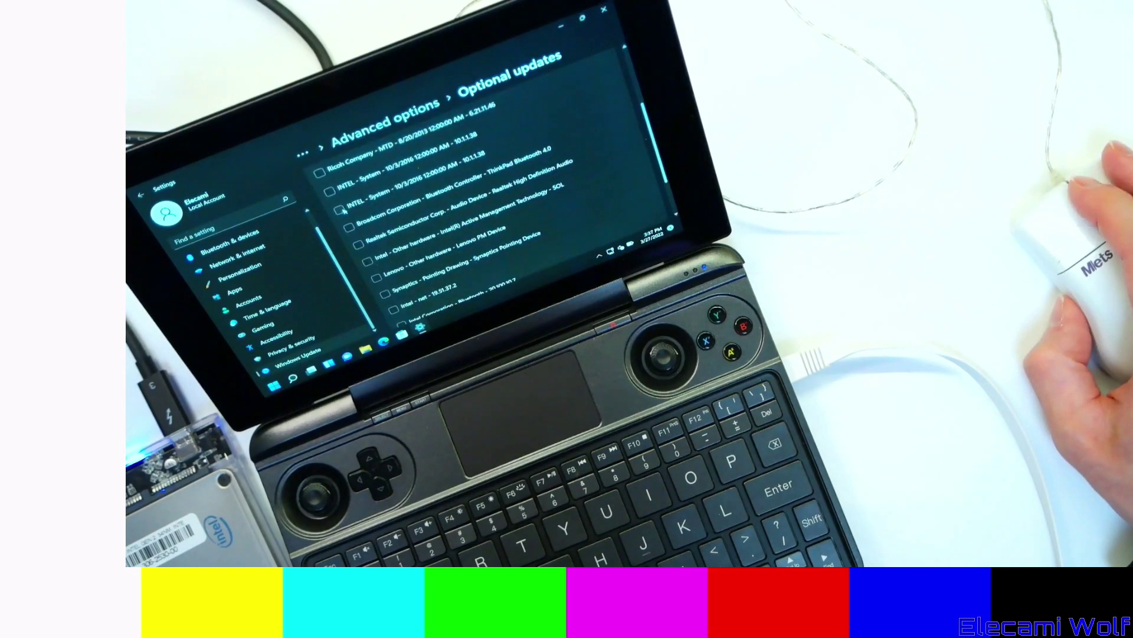
pyautogui.scroll(2, 343, 211)
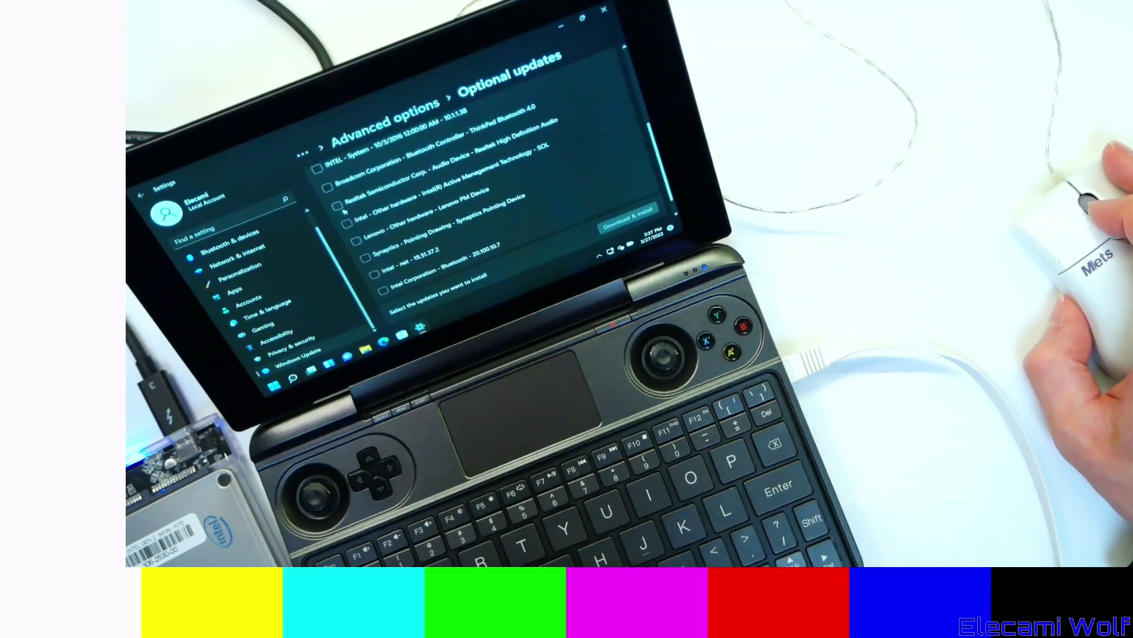
pyautogui.scroll(-2, 348, 218)
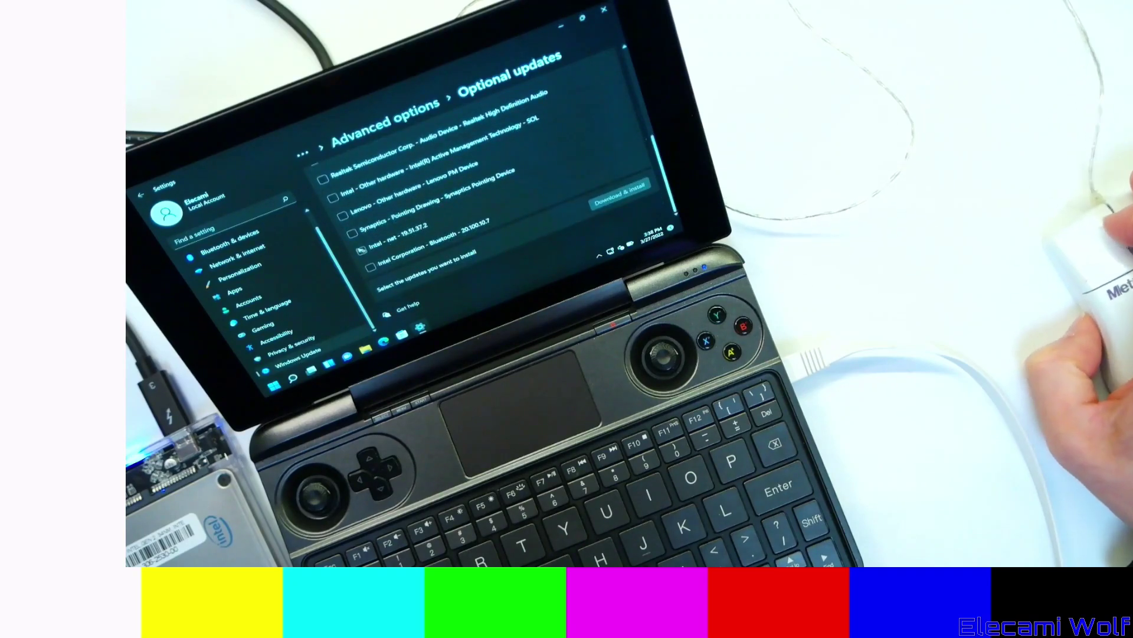
pyautogui.scroll(10, 376, 258)
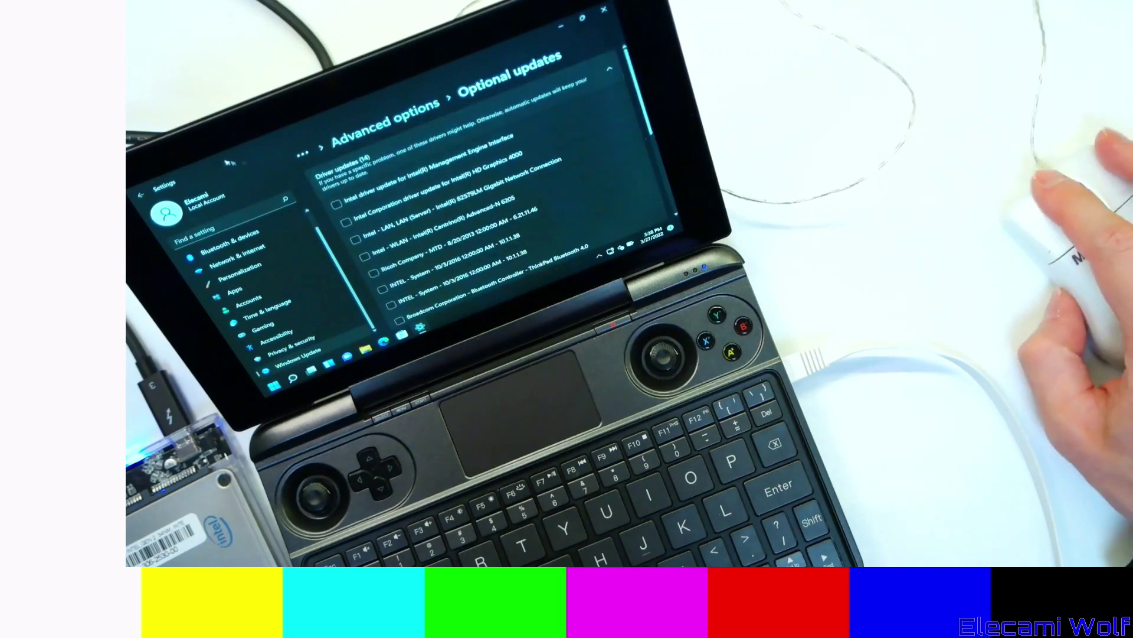
pyautogui.click(331, 177)
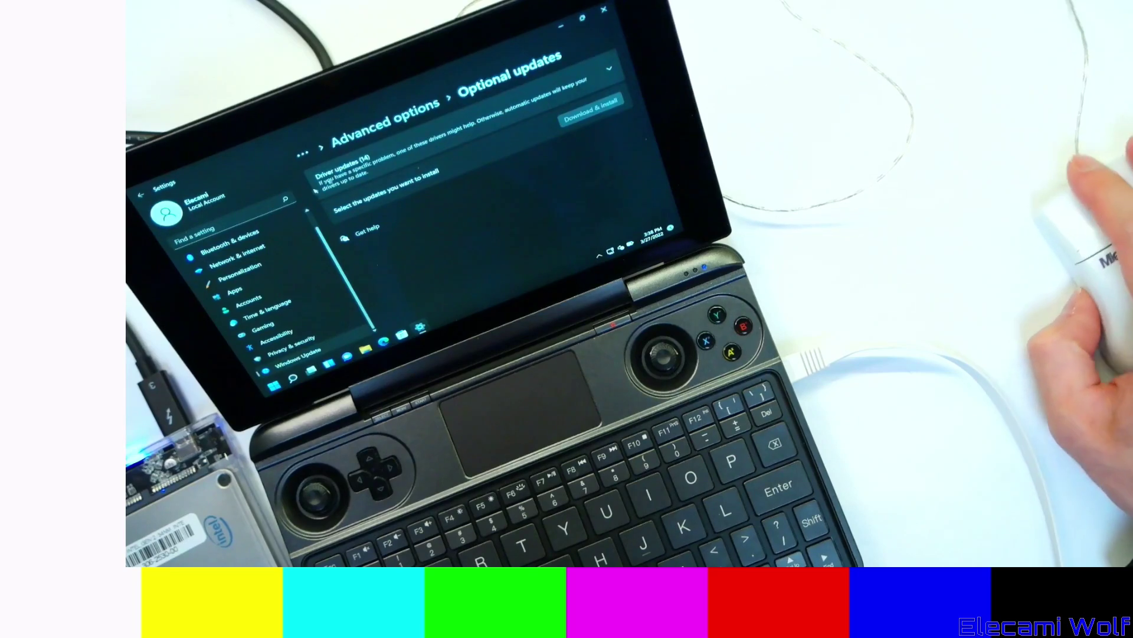
# - Search the Start menu for Device Manager
pyautogui.press('super')
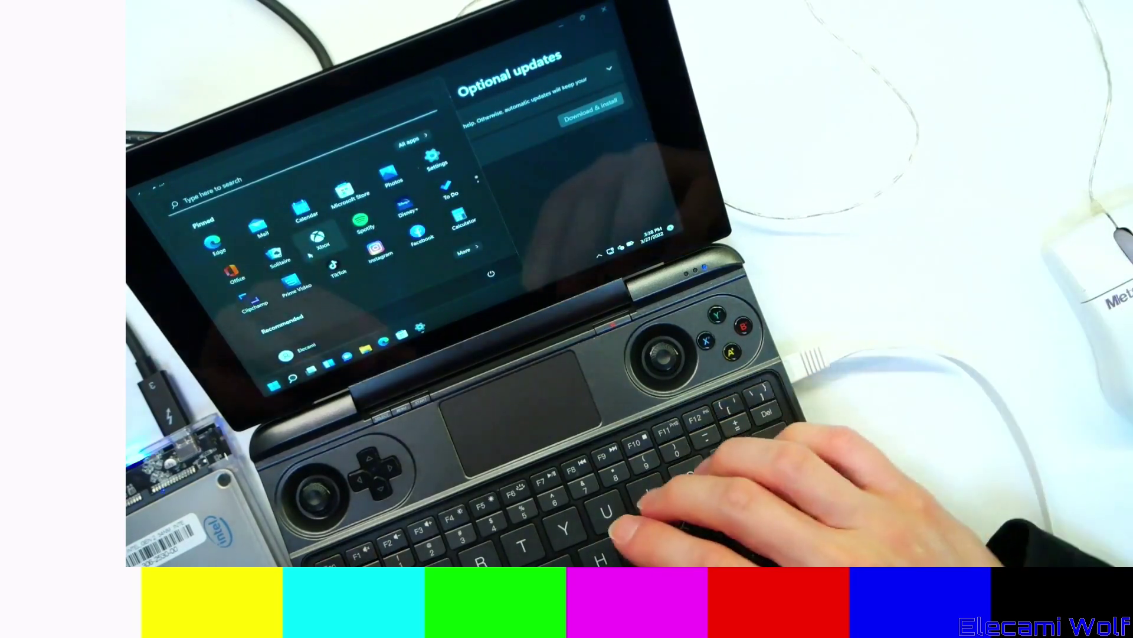
pyautogui.write('devi')
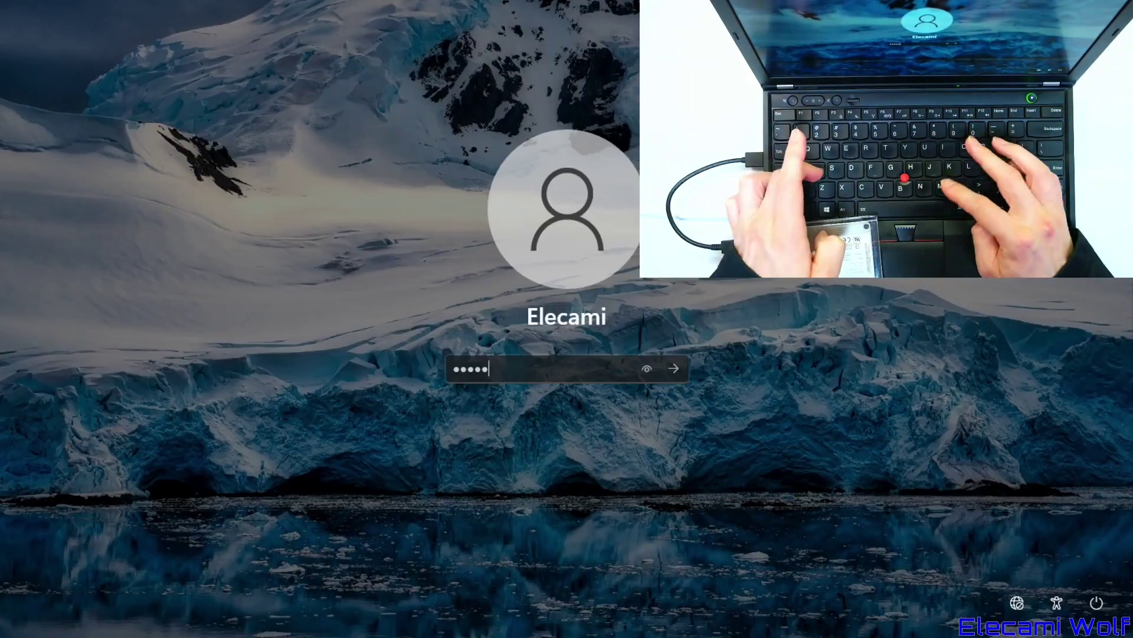
# - Finish entering the PIN and sign in to the ThinkPad's Windows 11 desktop
pyautogui.press('Return')
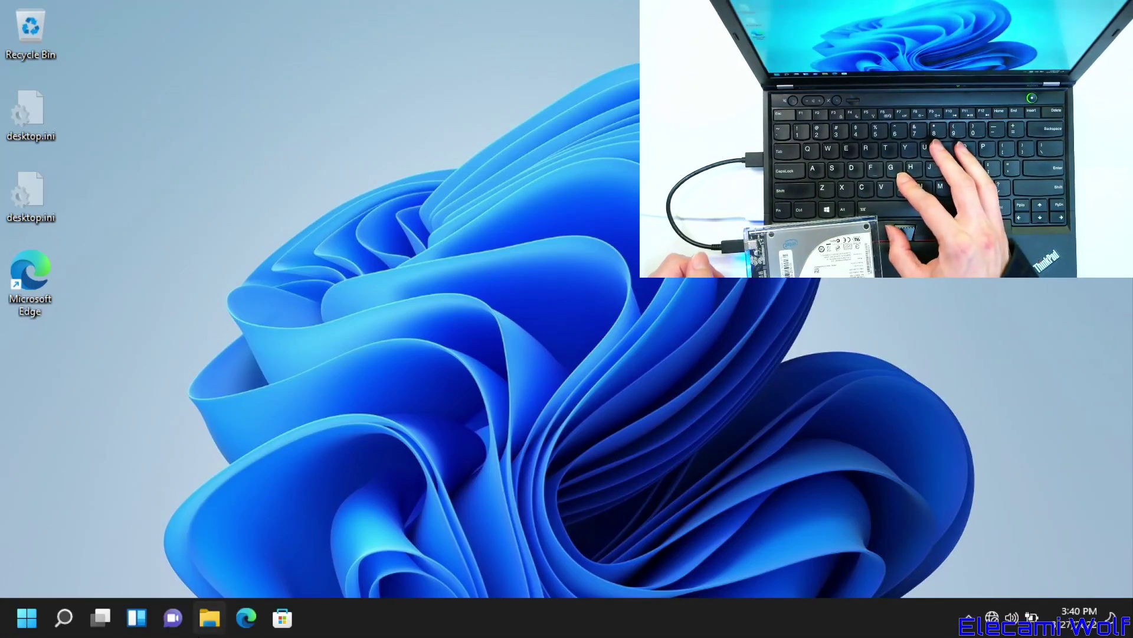
# - Open File Explorer from the taskbar and let This PC load, showing Local Disk (C:)
pyautogui.click(208, 618)
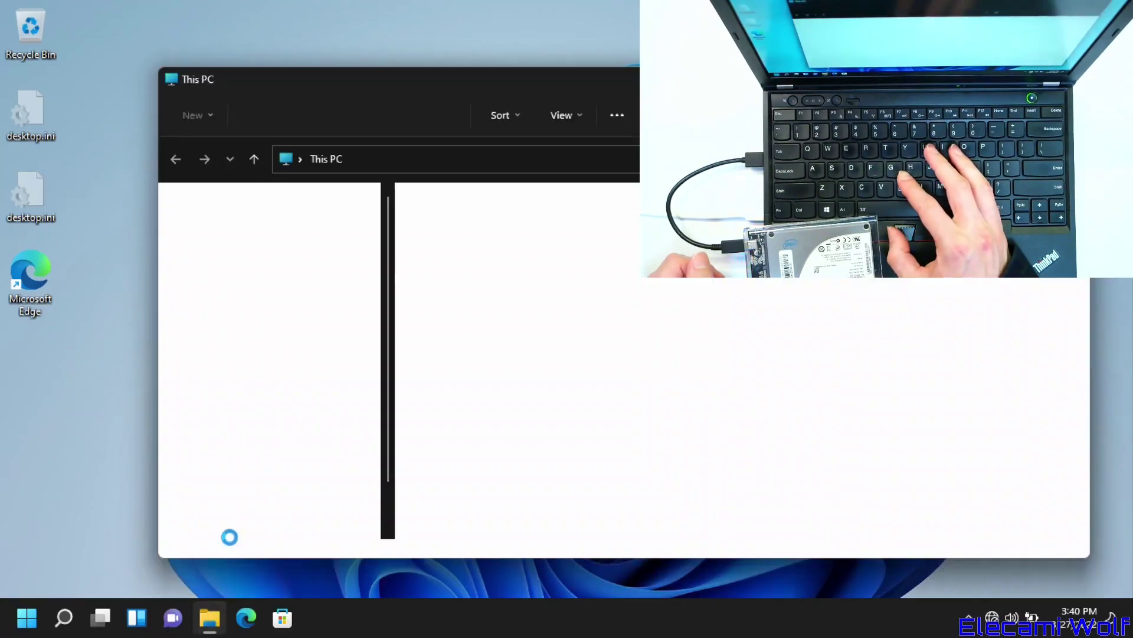